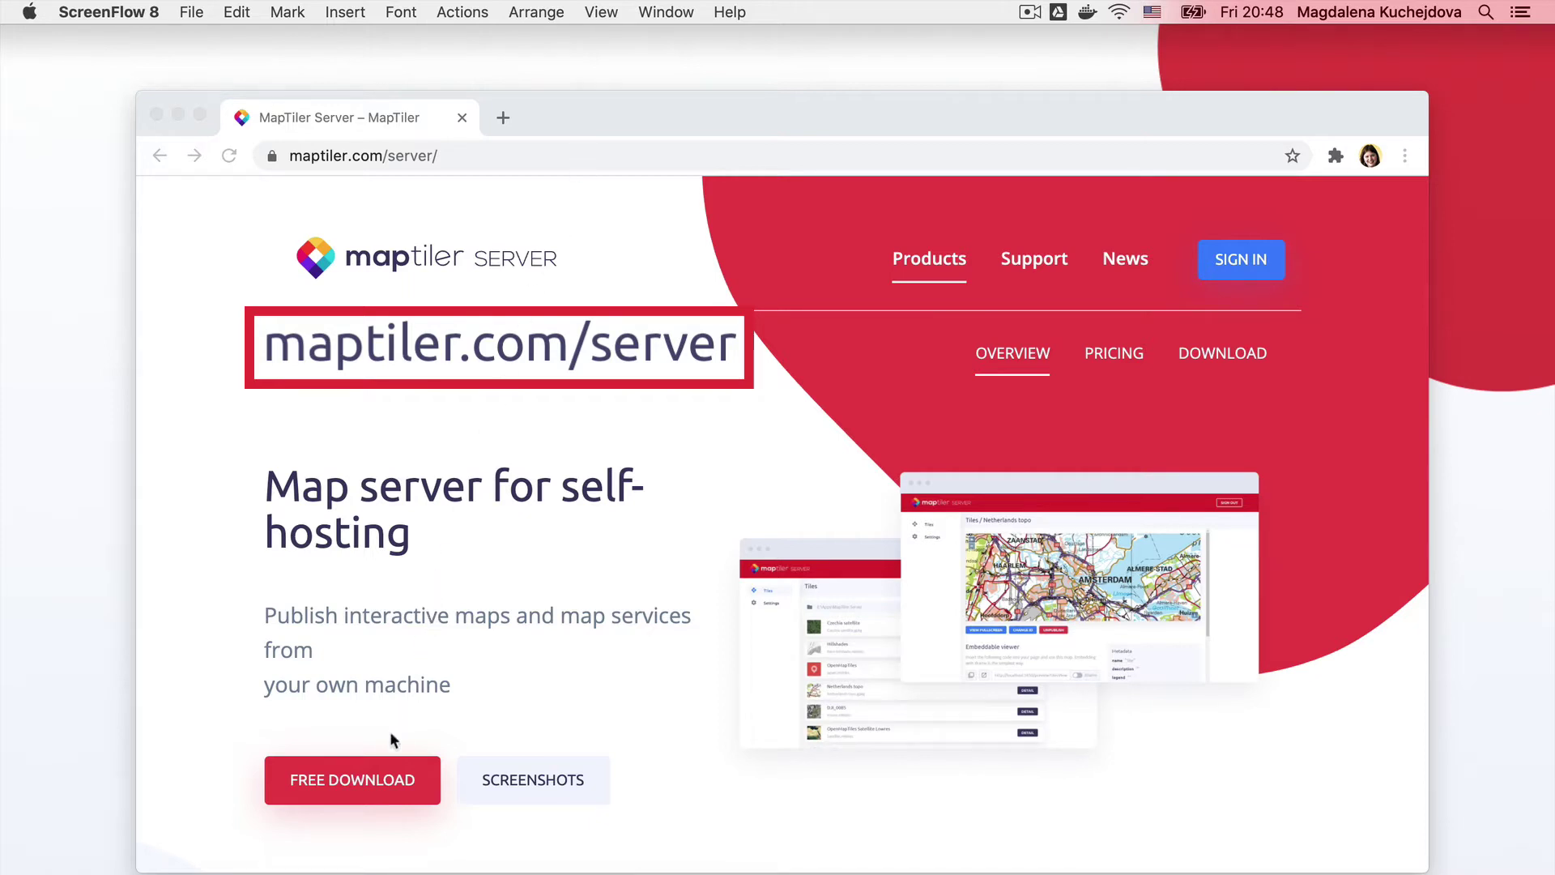
# Download the MapTiler Server macOS installer zip from the MapTiler website and extract it
pyautogui.click(371, 779)
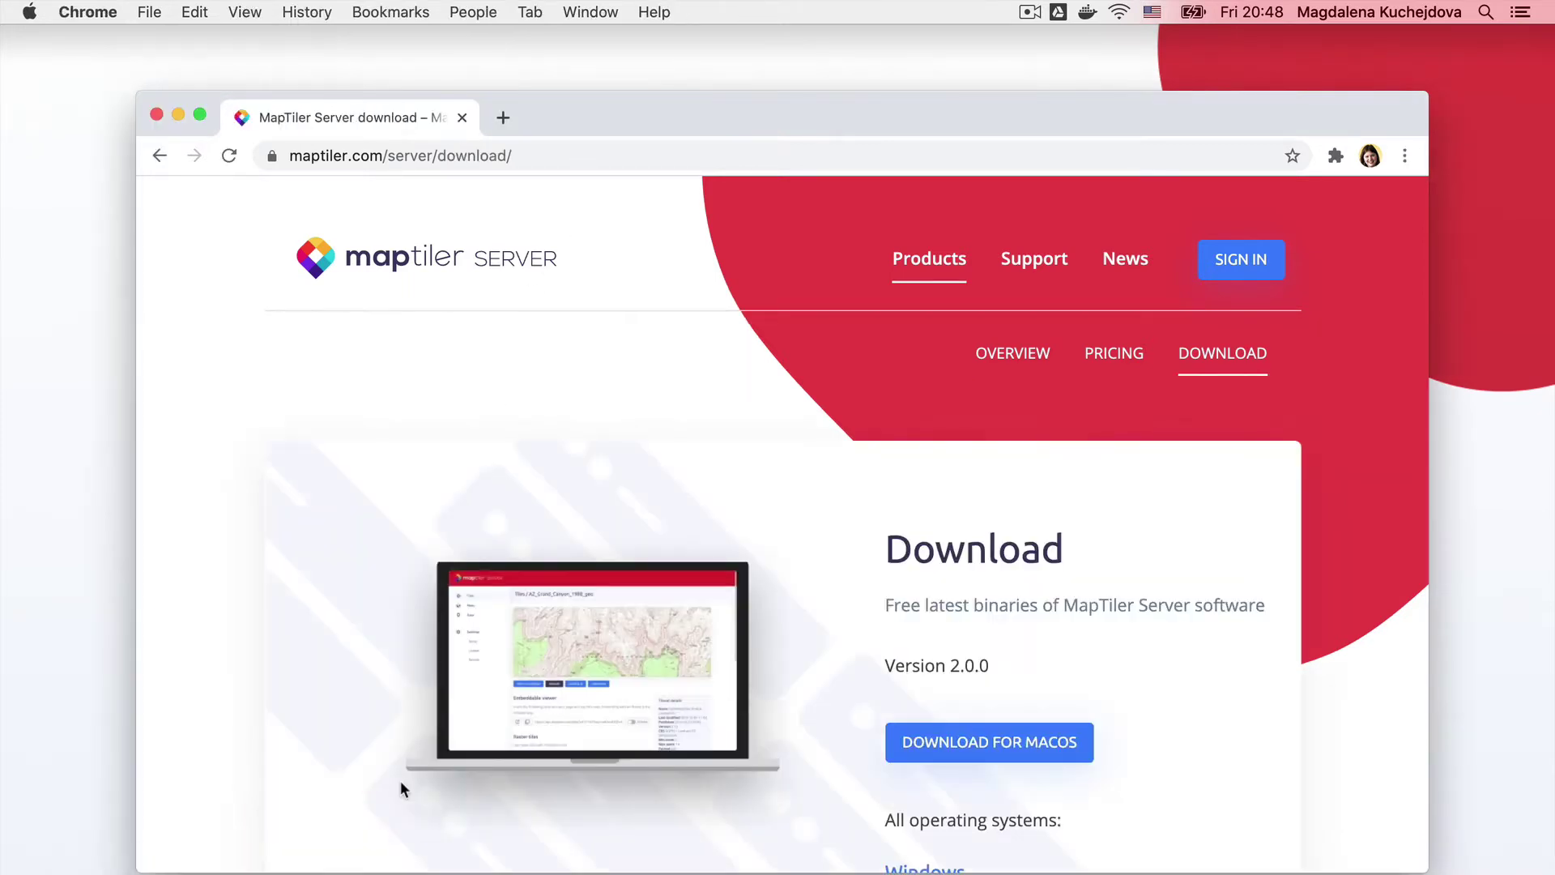
pyautogui.click(992, 744)
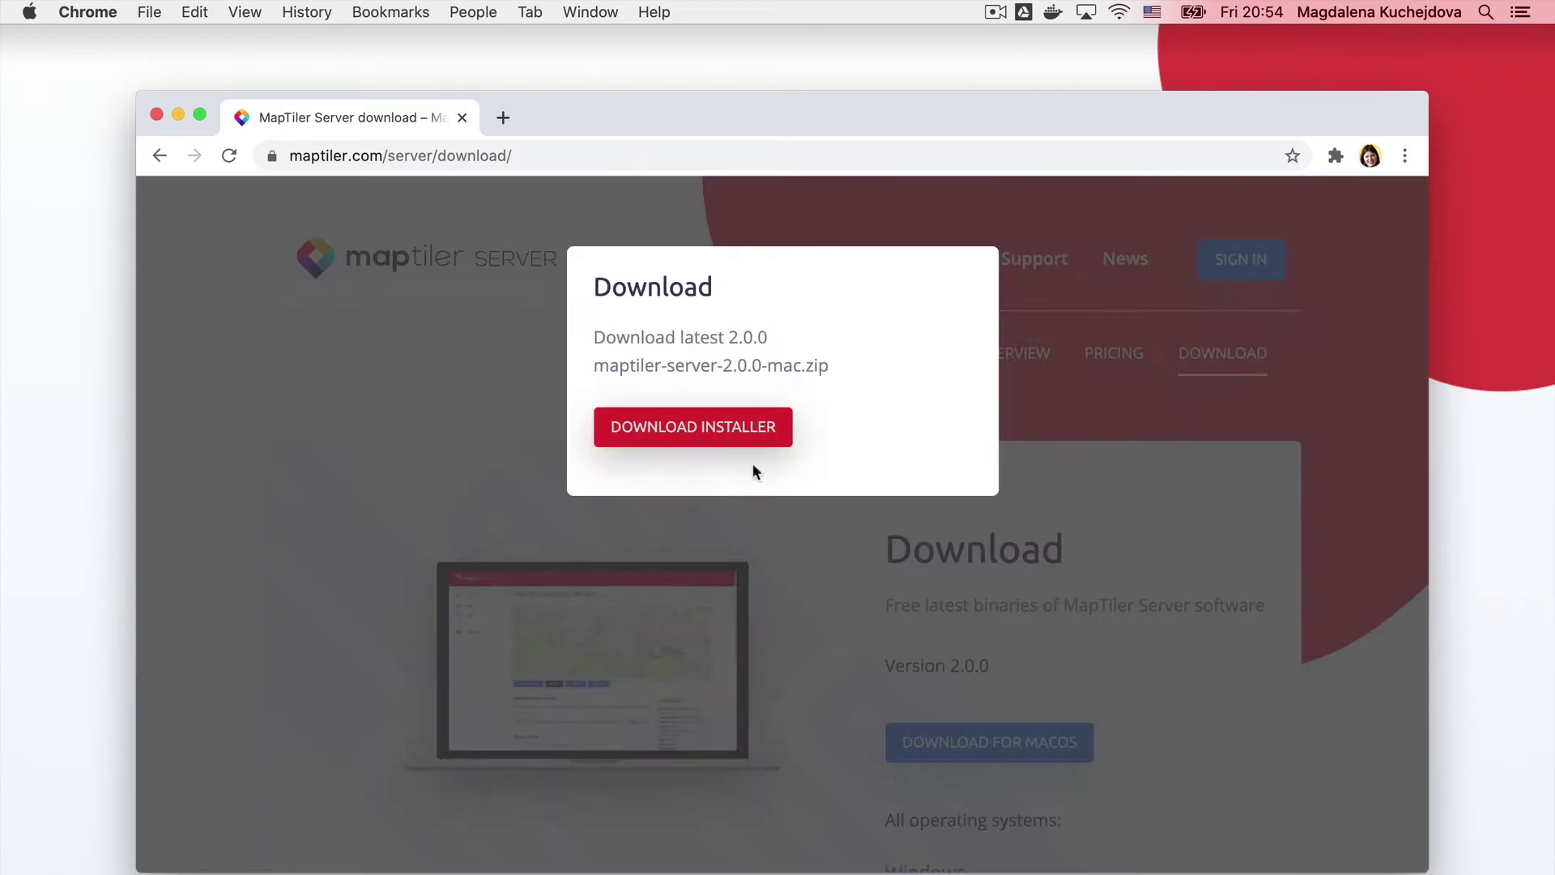
pyautogui.click(728, 429)
pyautogui.click(1183, 631)
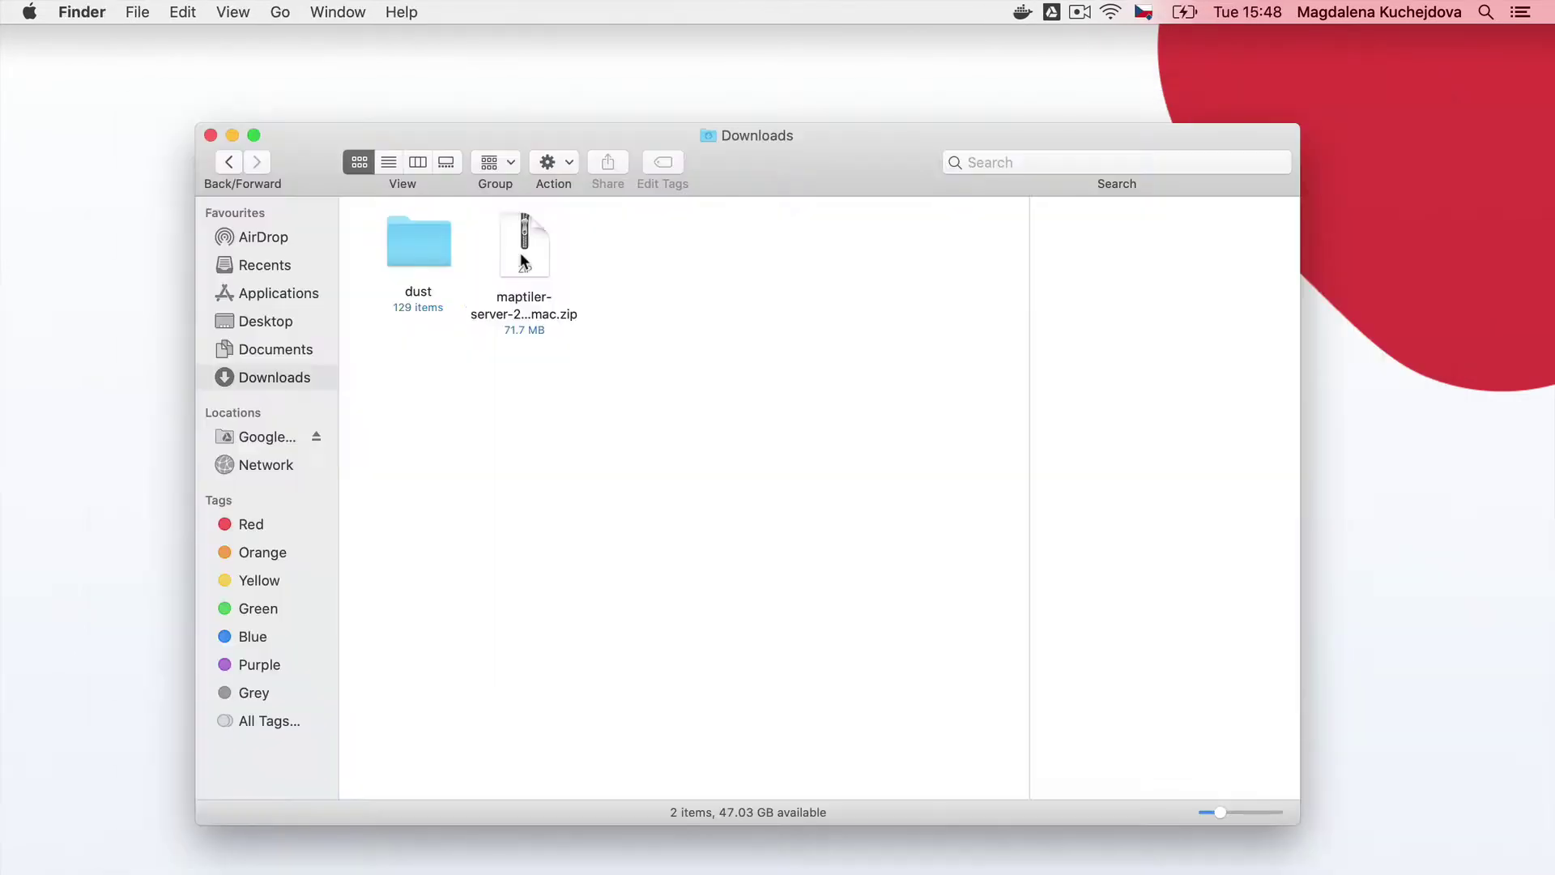
pyautogui.doubleClick(524, 247)
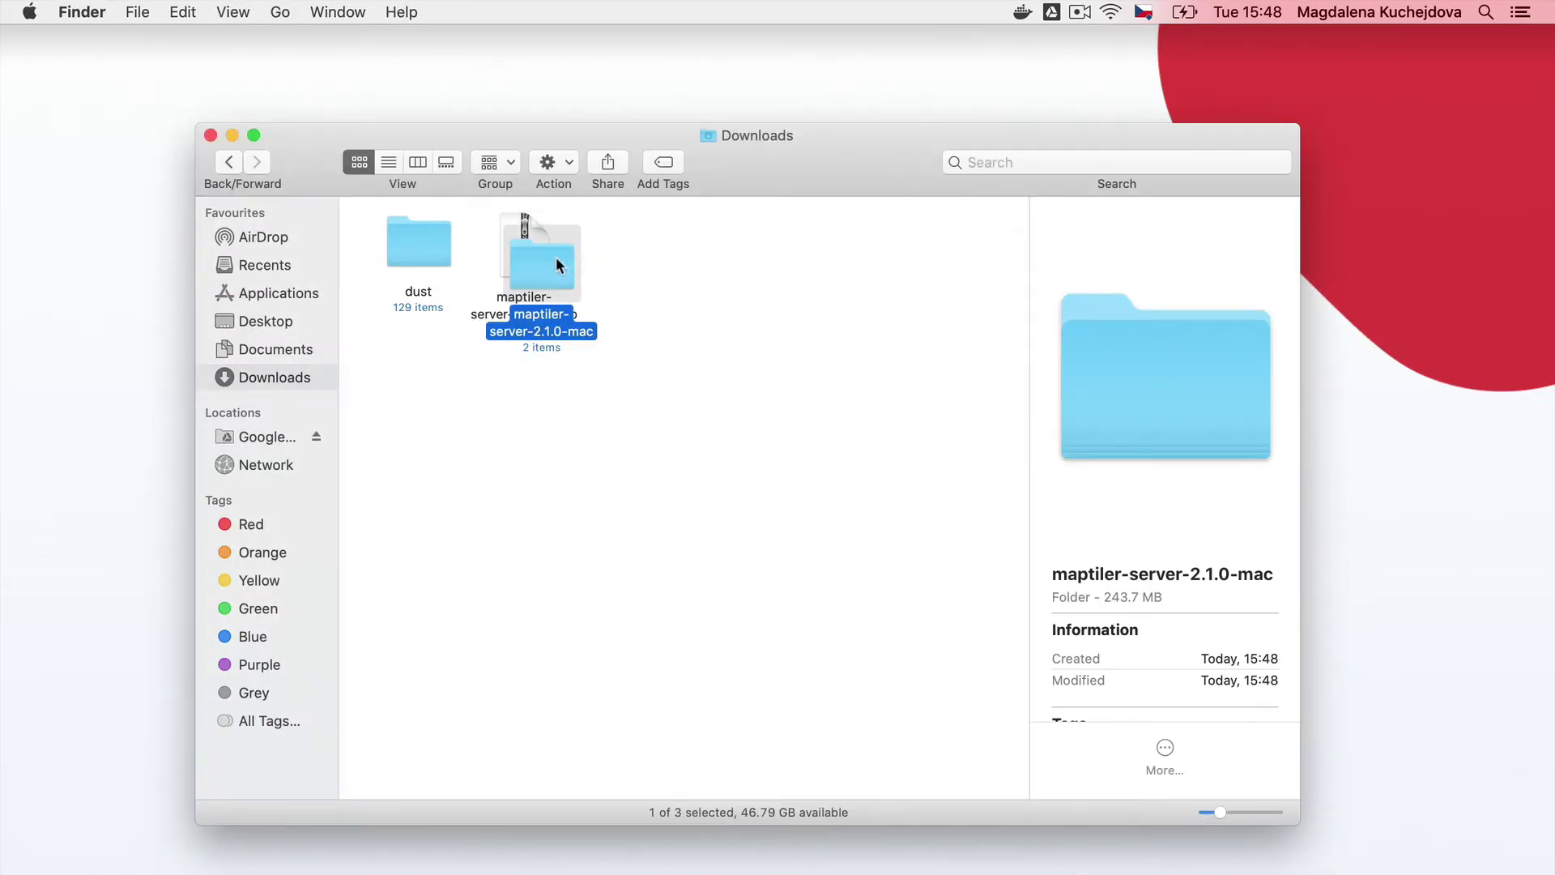
# Copy maptiler-server and node_sqlite3.node from the maptiler-server-2.1.0-mac folder into Documents/server
pyautogui.moveTo(556, 256); pyautogui.dragTo(658, 247)
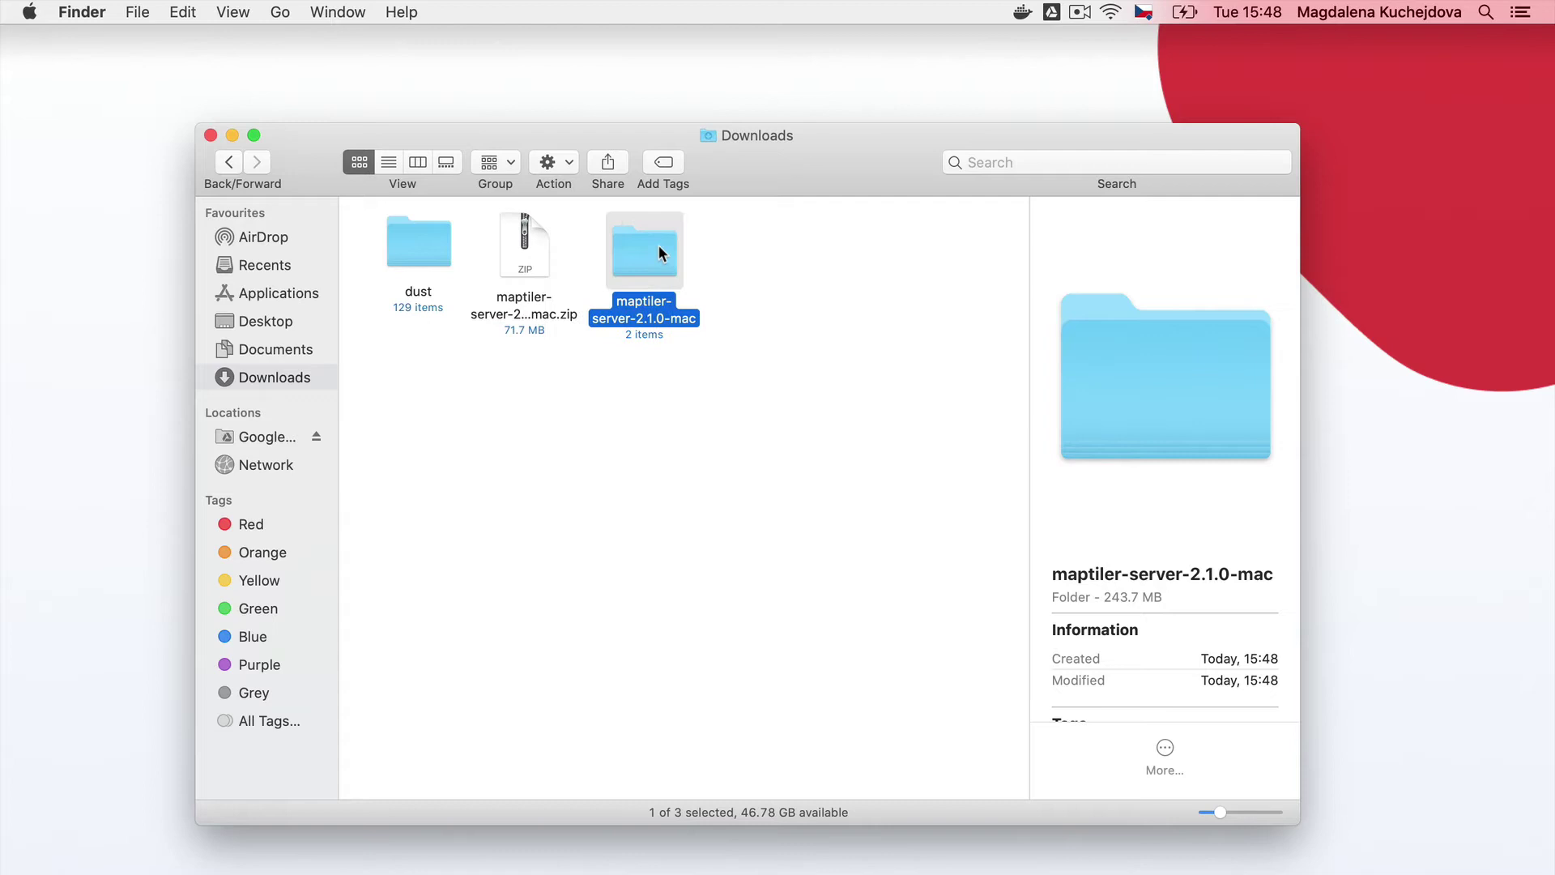
pyautogui.doubleClick(658, 244)
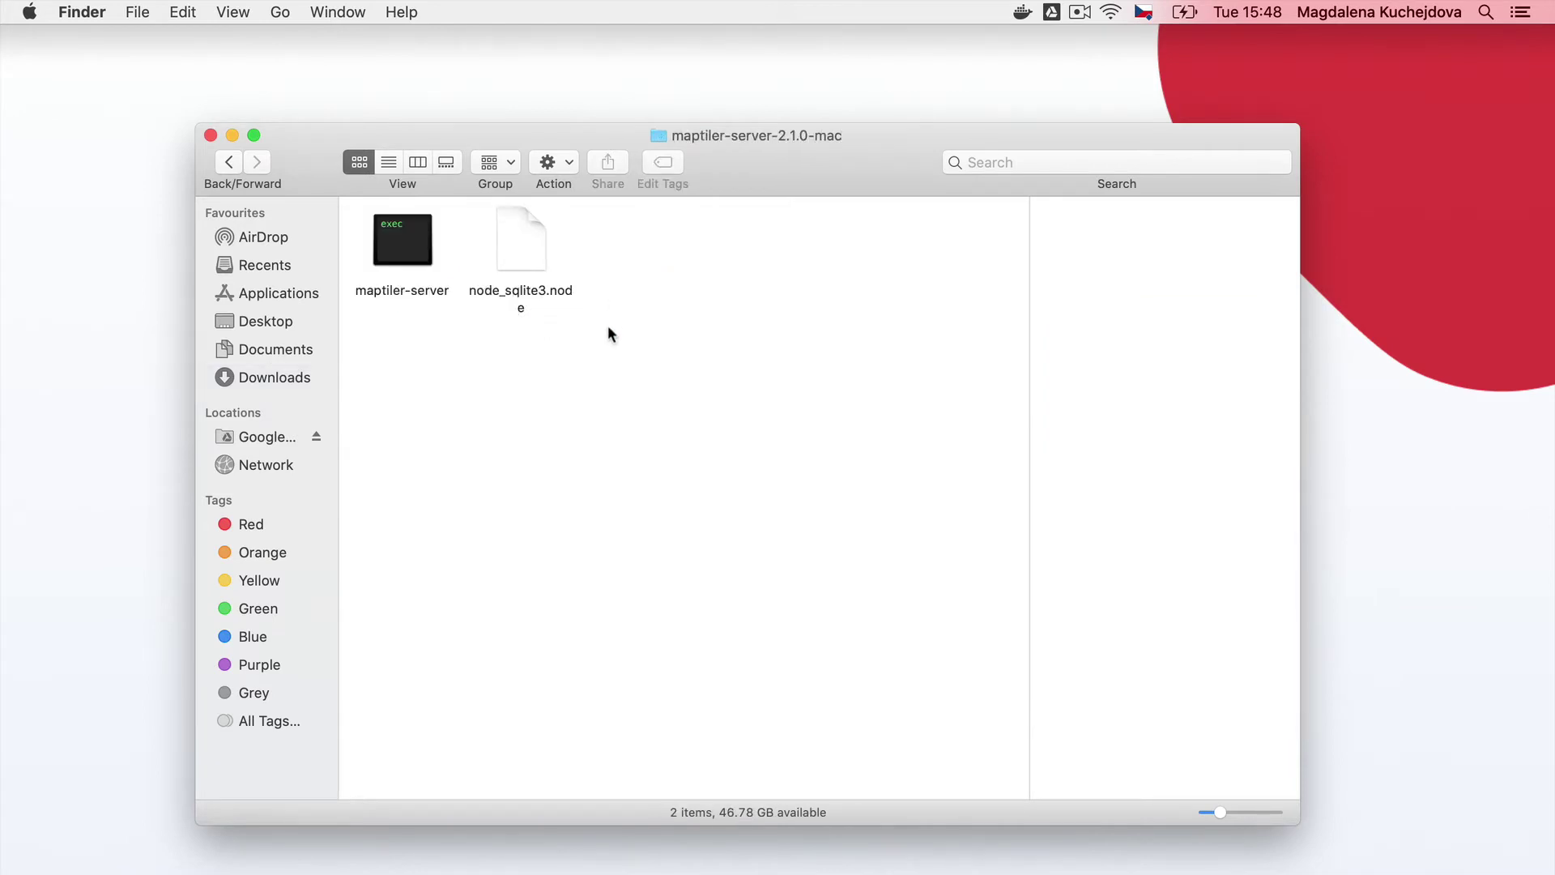
pyautogui.moveTo(608, 340); pyautogui.dragTo(395, 221)
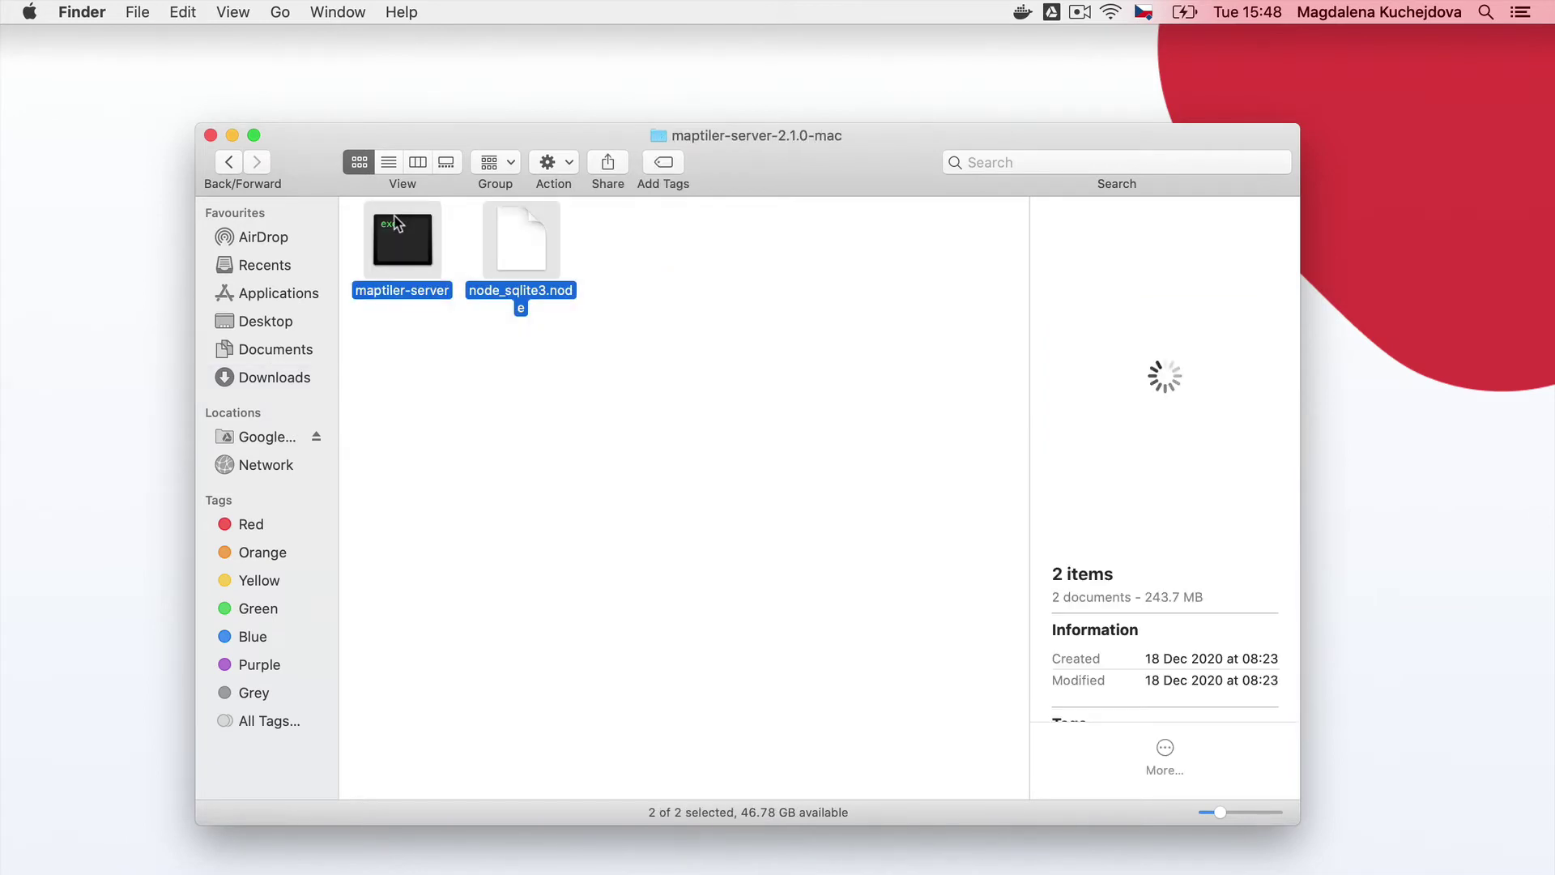
pyautogui.click(276, 348)
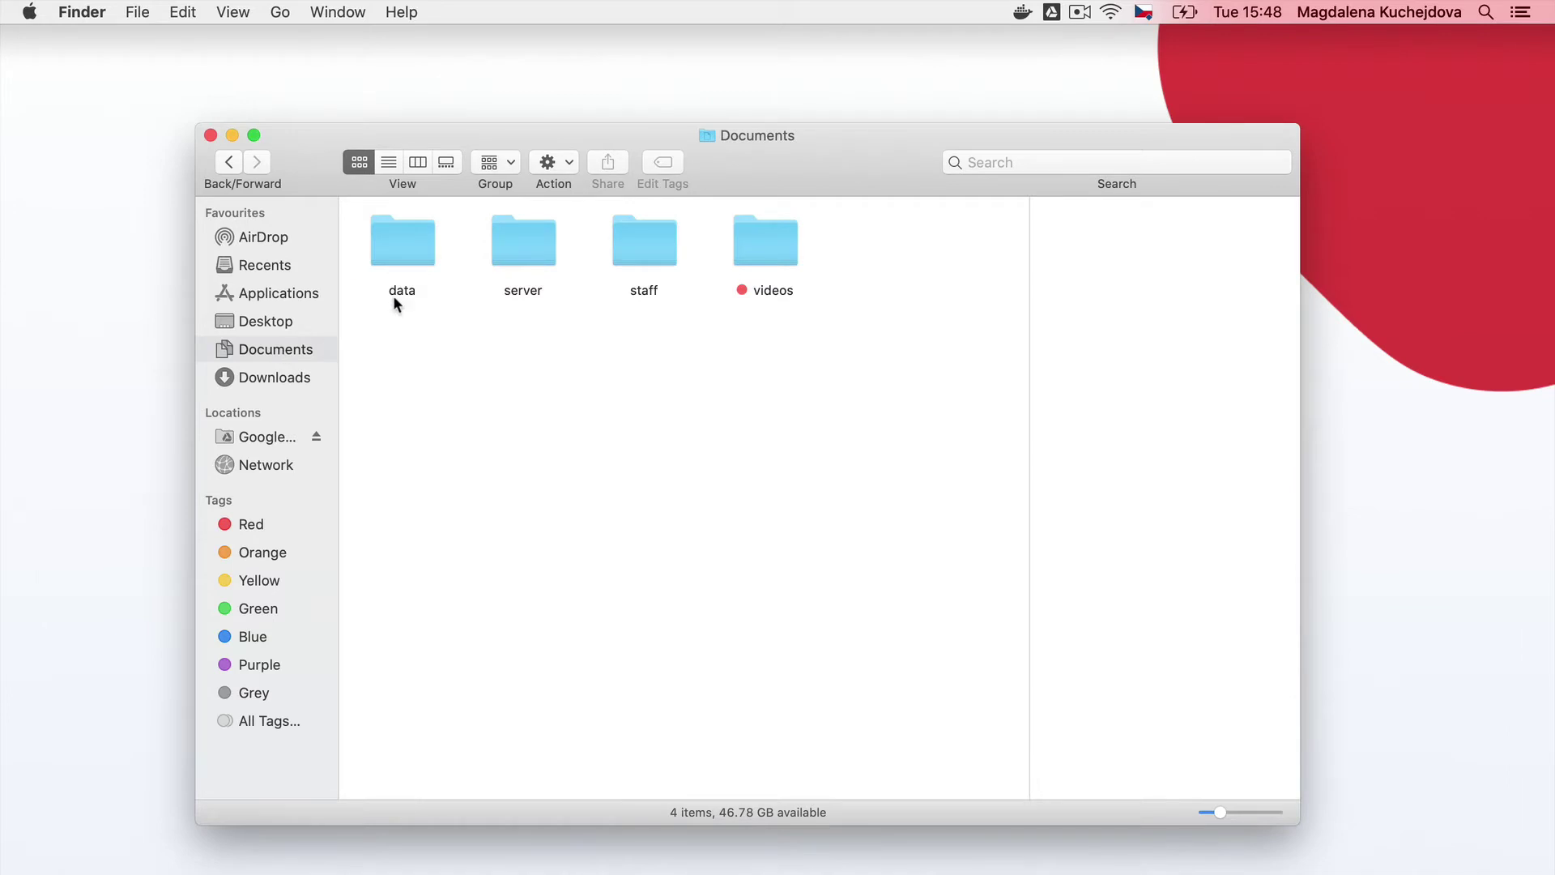
pyautogui.doubleClick(527, 260)
pyautogui.press('super+v')
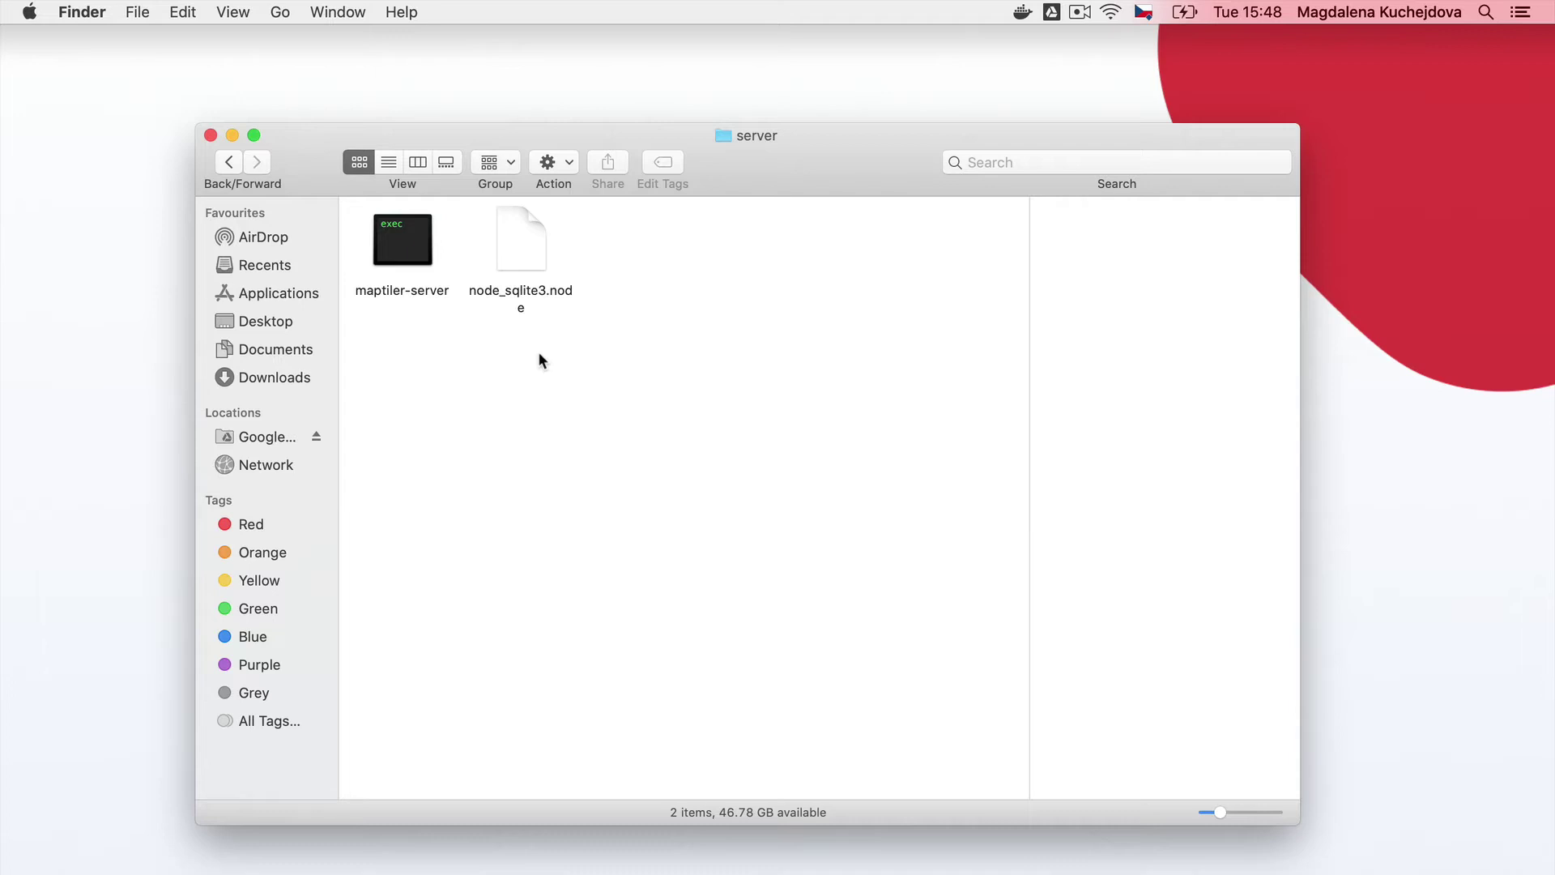
pyautogui.click(260, 294)
# Launch Terminal from the Utilities folder
pyautogui.click(380, 711)
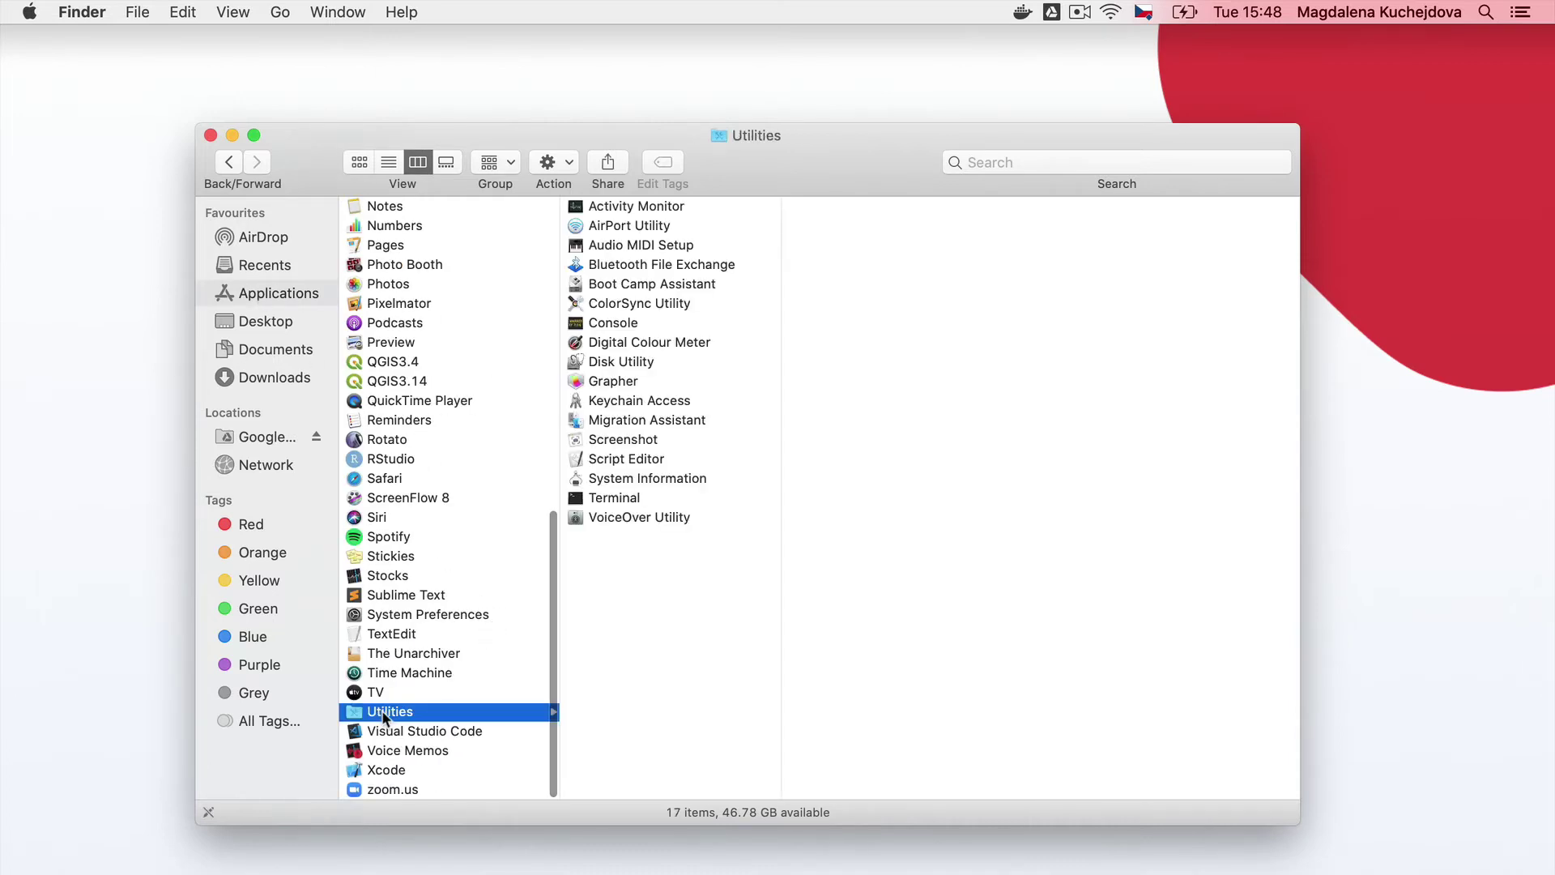
pyautogui.doubleClick(632, 495)
pyautogui.click(232, 135)
# Run cd ./Documents/server, then start the server with ./maptiler-server
pyautogui.write('cd ./Docume')
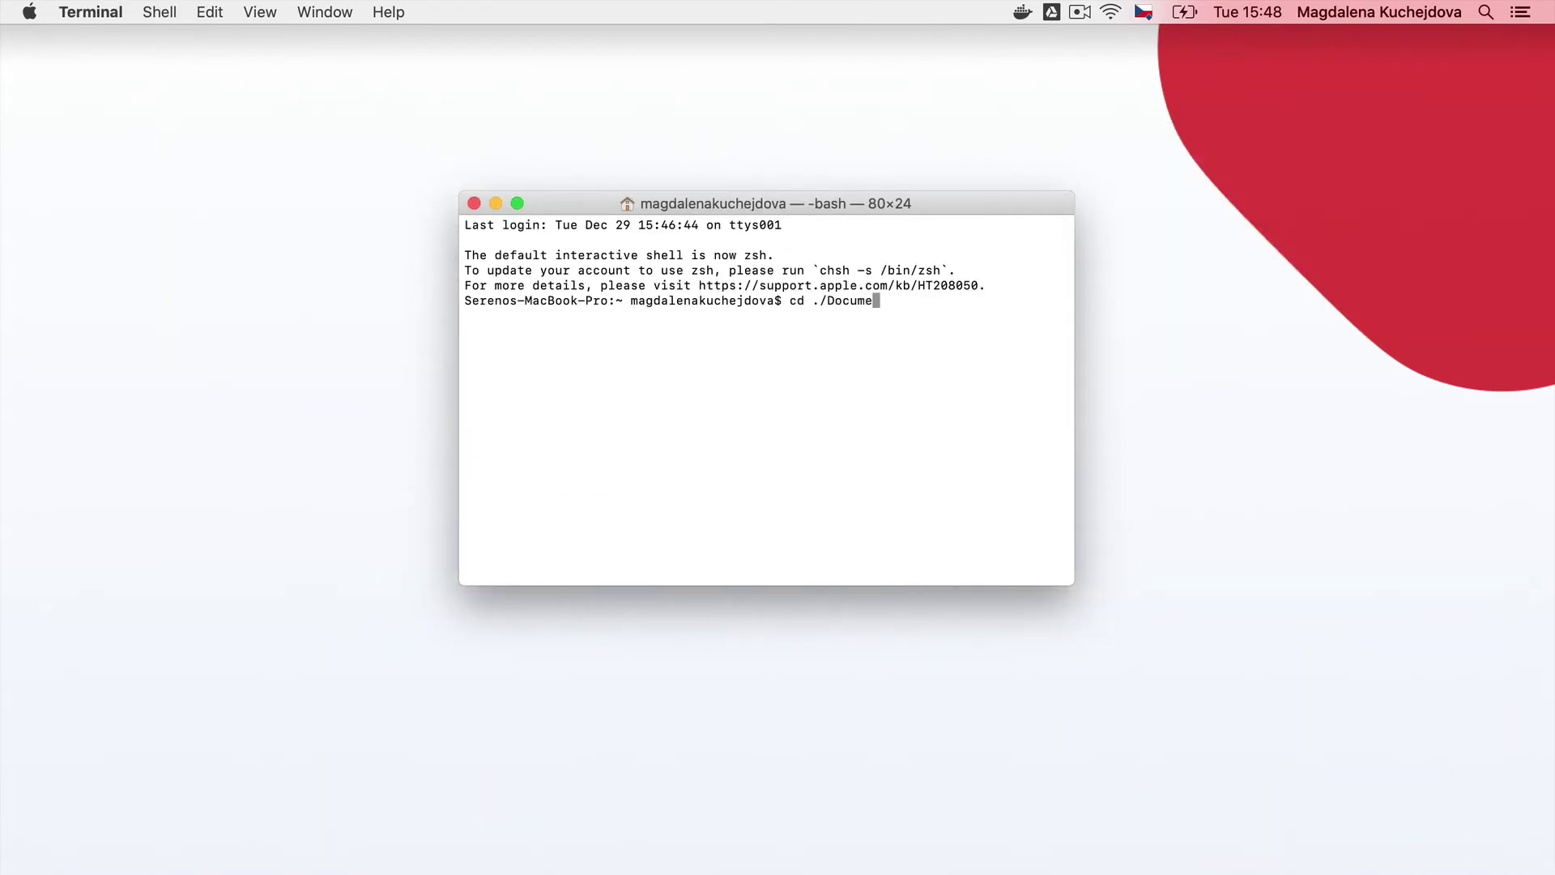
pyautogui.write('nts/server')
pyautogui.press('Return')
pyautogui.write('./mapt')
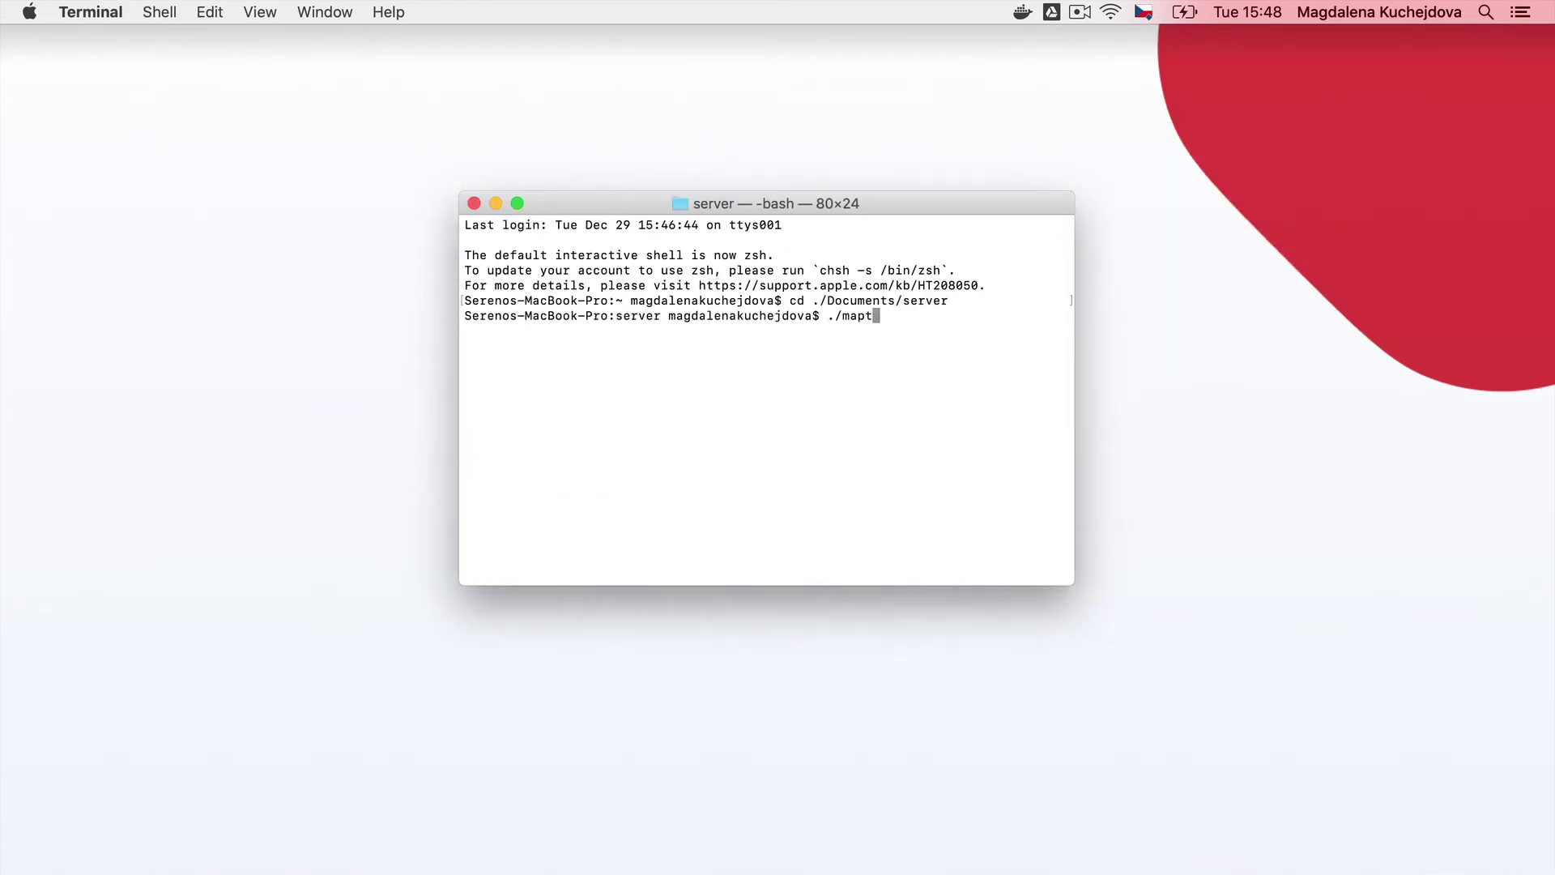
pyautogui.write('iler-server')
pyautogui.press('Return')
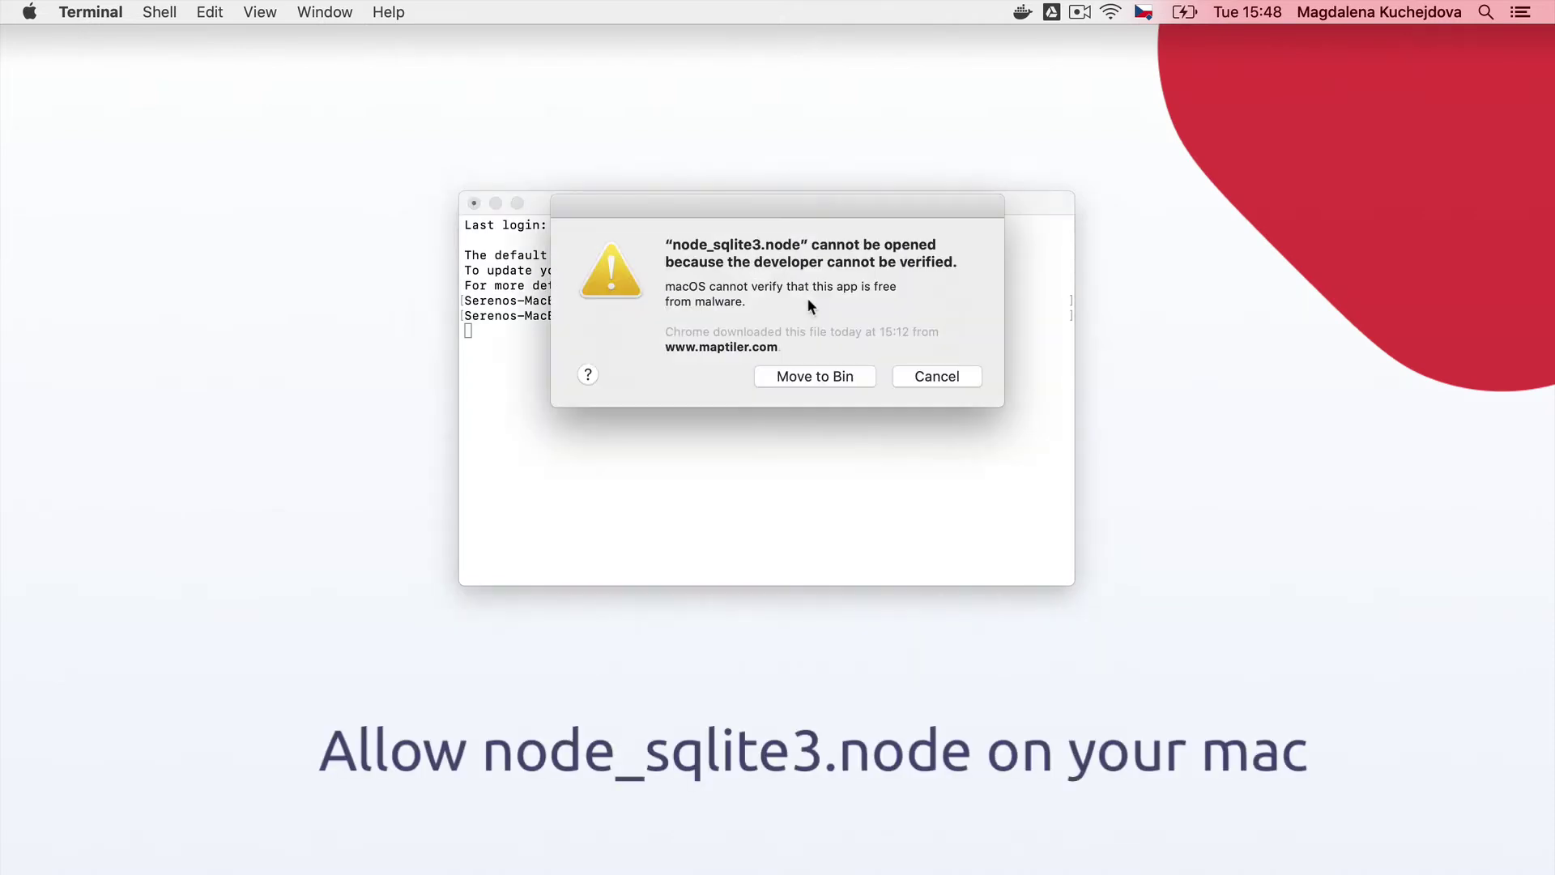
# Dismiss the warning and allow node_sqlite3.node anyway in Security & Privacy settings
pyautogui.click(935, 373)
pyautogui.click(30, 12)
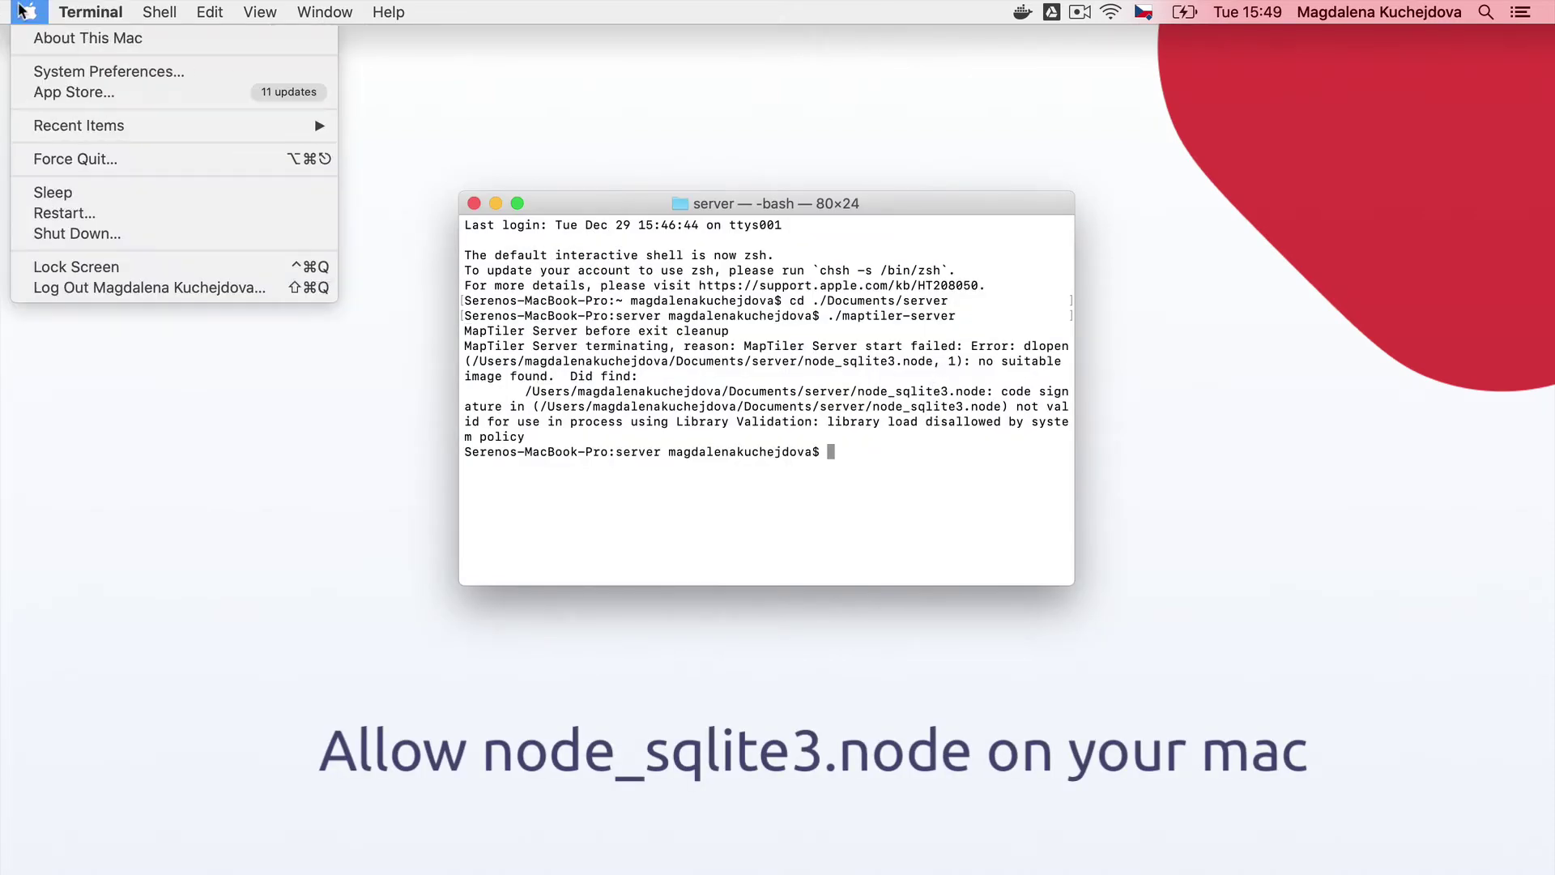
pyautogui.click(97, 71)
pyautogui.click(502, 371)
pyautogui.click(619, 463)
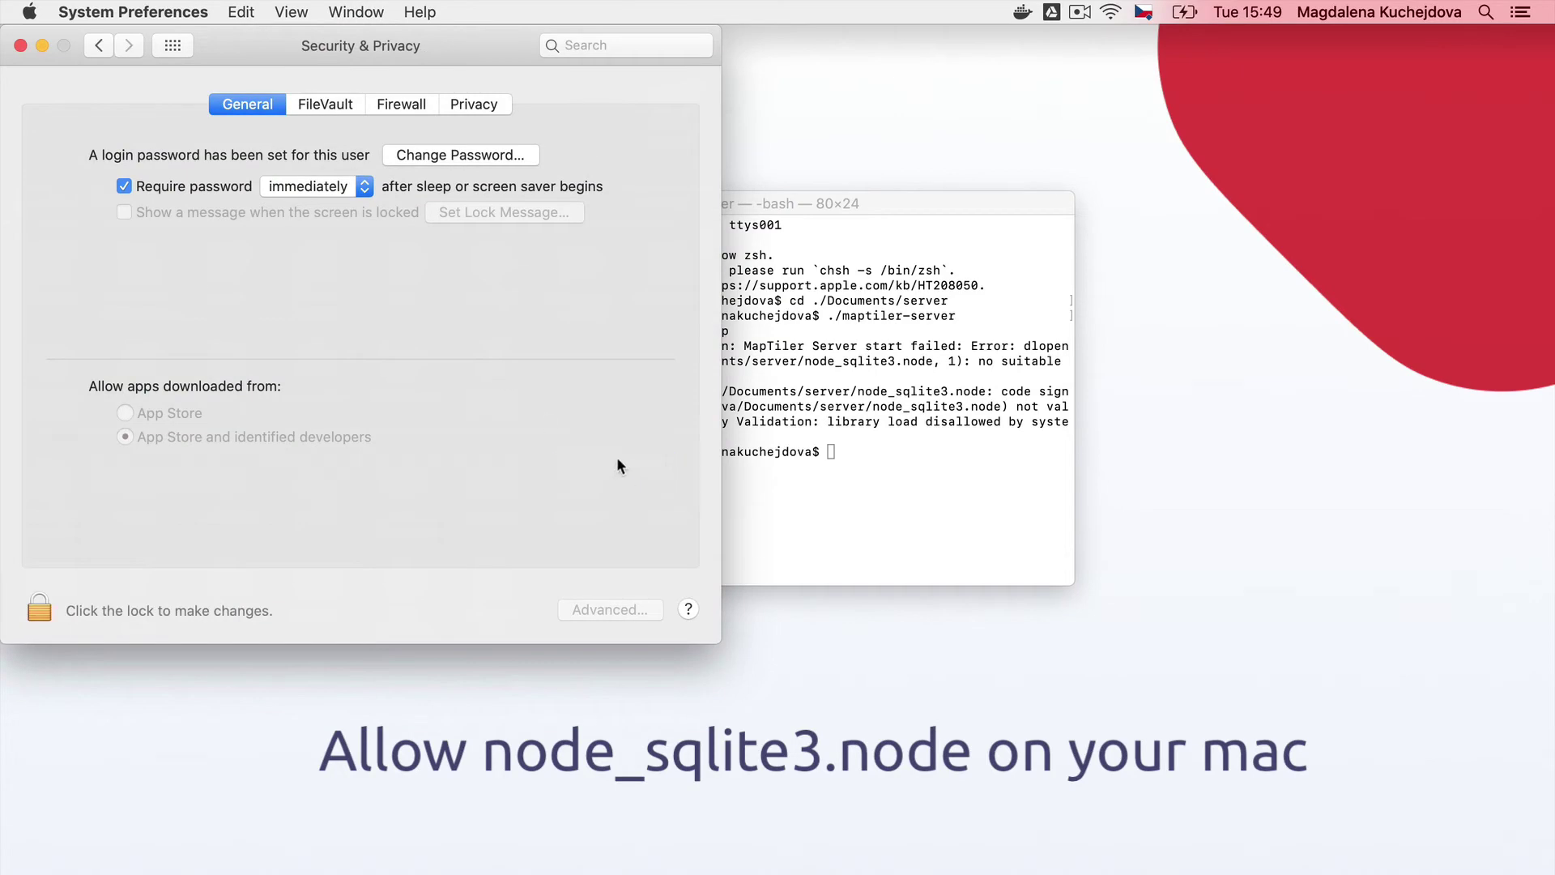
pyautogui.click(42, 45)
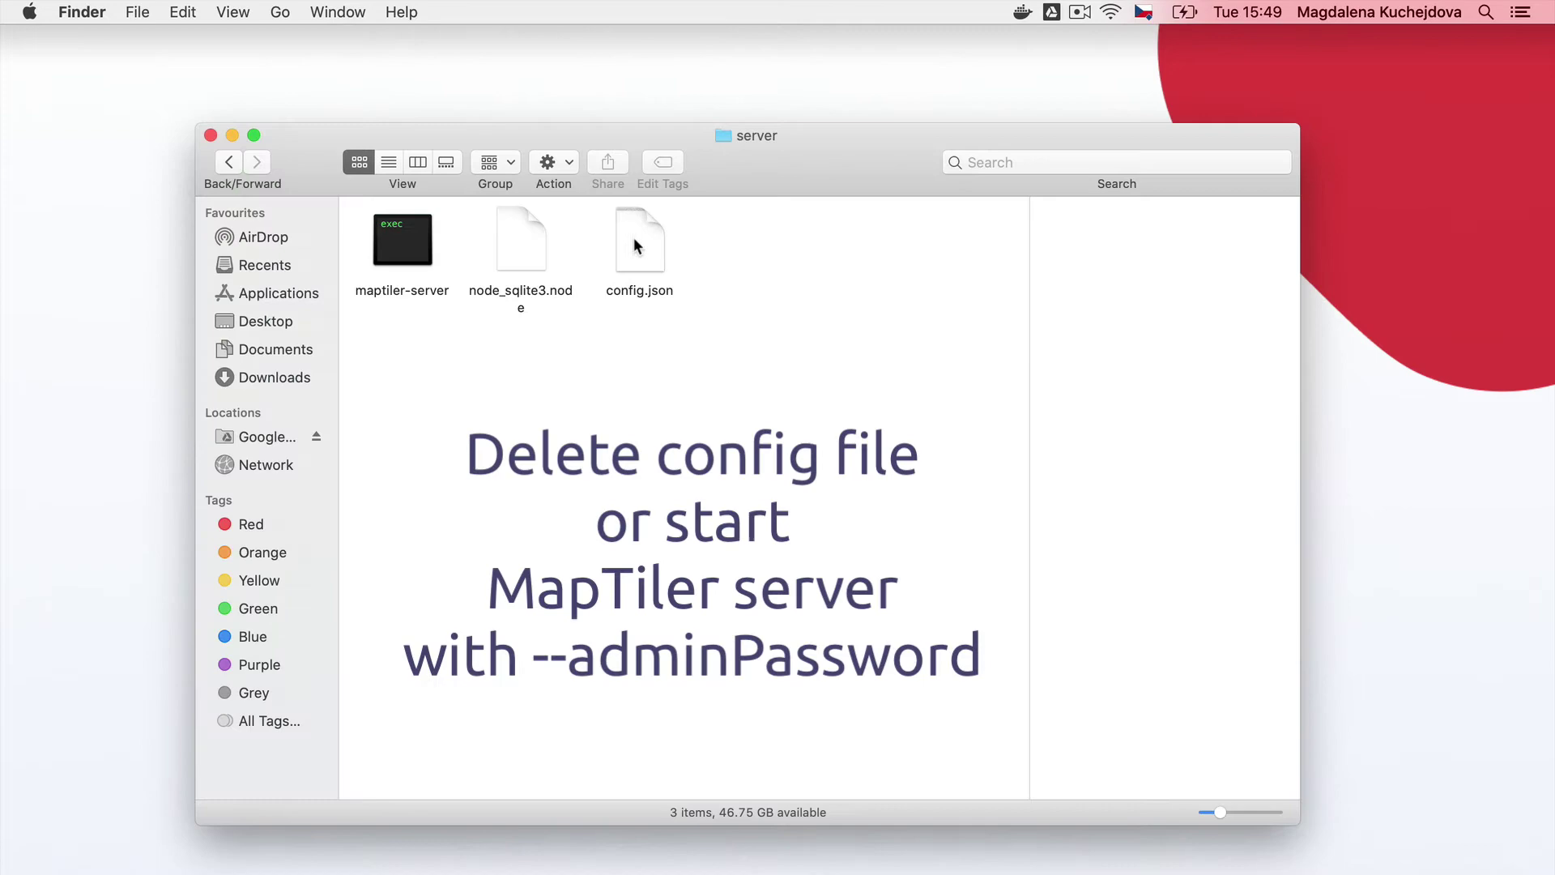
# Drag config.json from the server folder to the Bin and return to Terminal
pyautogui.click(634, 243)
pyautogui.moveTo(634, 243); pyautogui.dragTo(1490, 860)
pyautogui.click(232, 135)
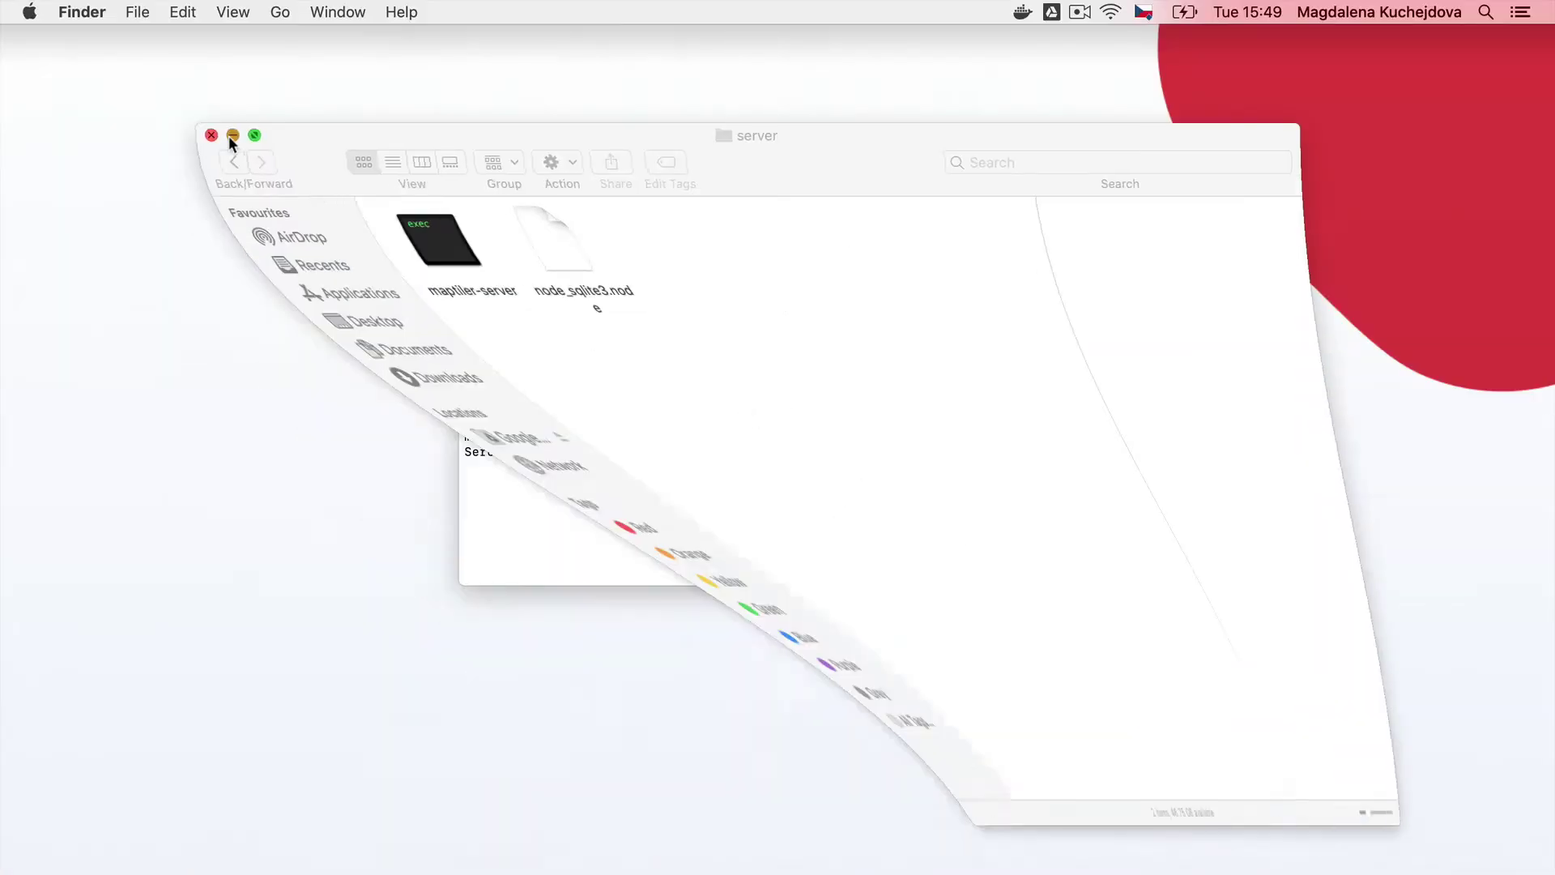
pyautogui.click(856, 464)
# Rerun ./maptiler-server and approve opening node_sqlite3.node so the server starts on localhost:3650
pyautogui.write('./maptiler-')
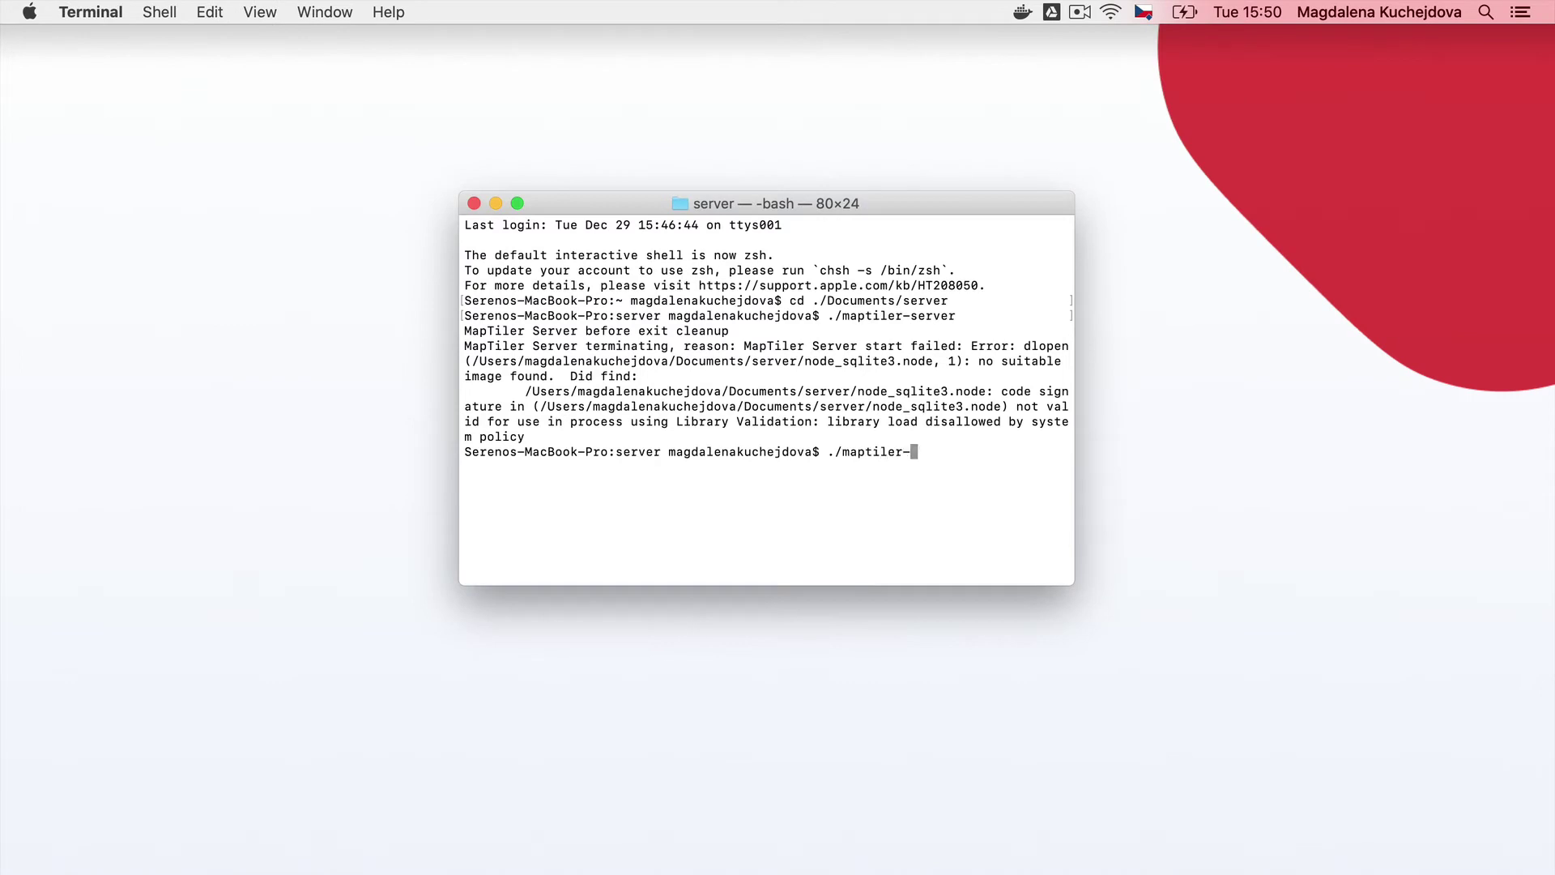
pyautogui.write('server')
pyautogui.press('Return')
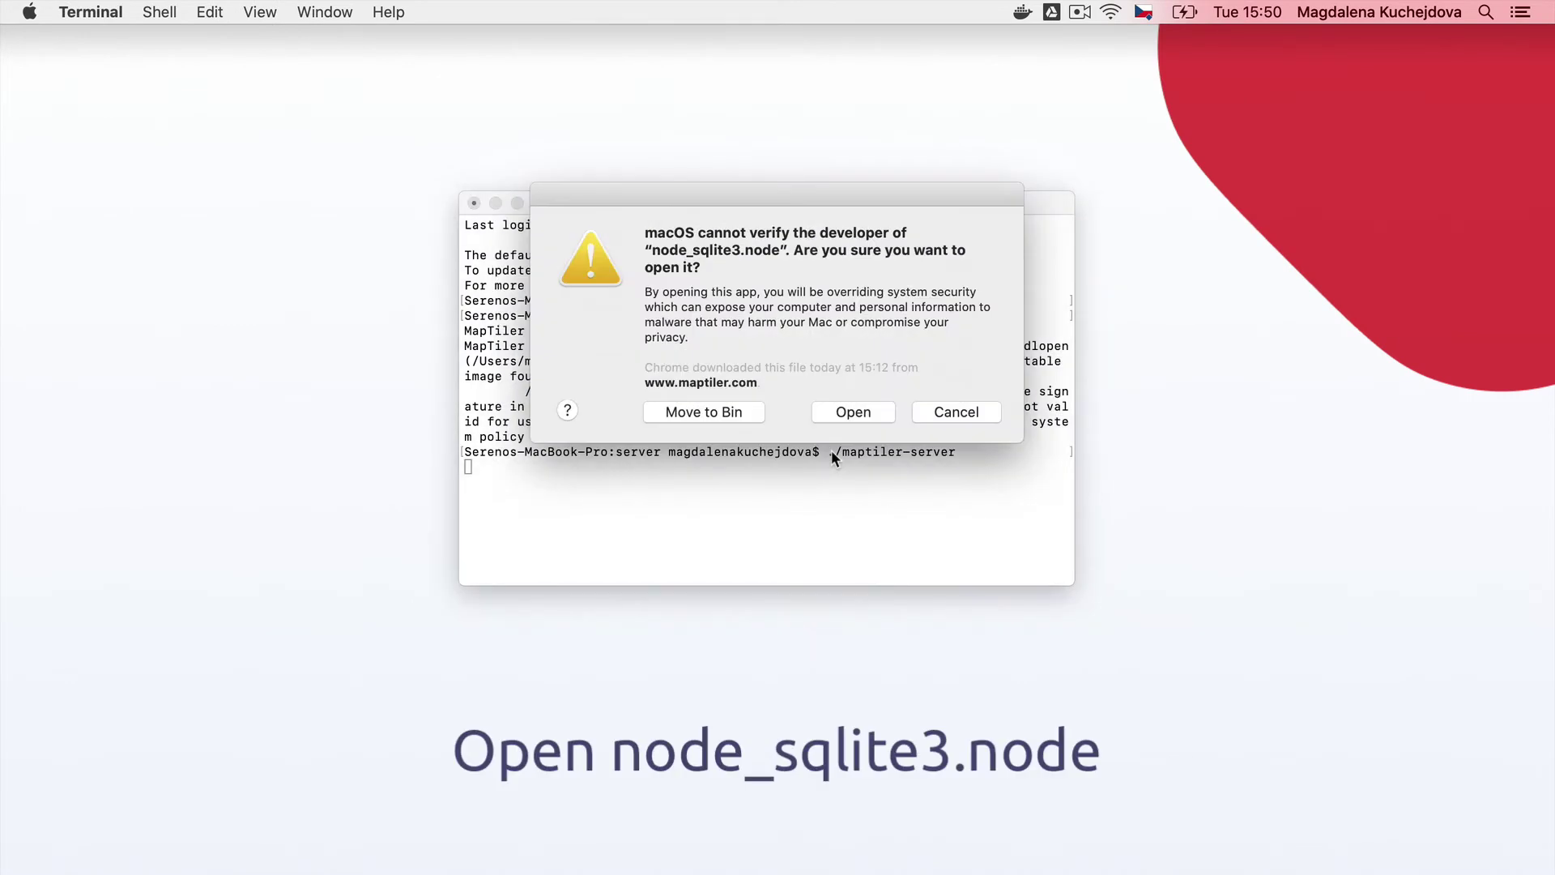
pyautogui.click(858, 414)
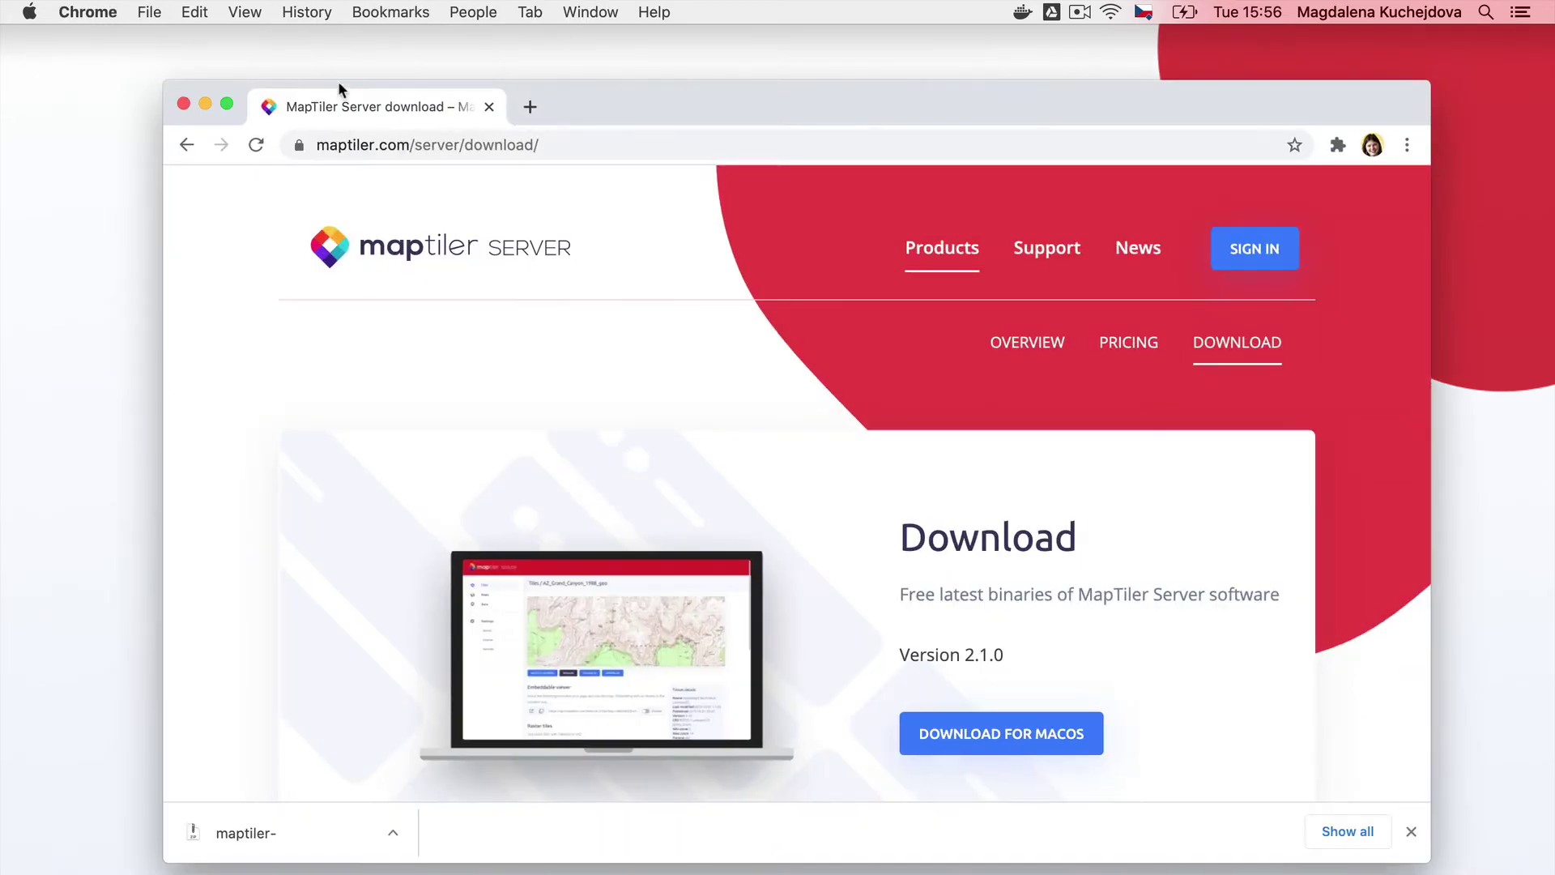
# In a new tab, go to localhost:3650/admin/login and sign in with the generated admin password
pyautogui.press('super+t')
pyautogui.write('localhost')
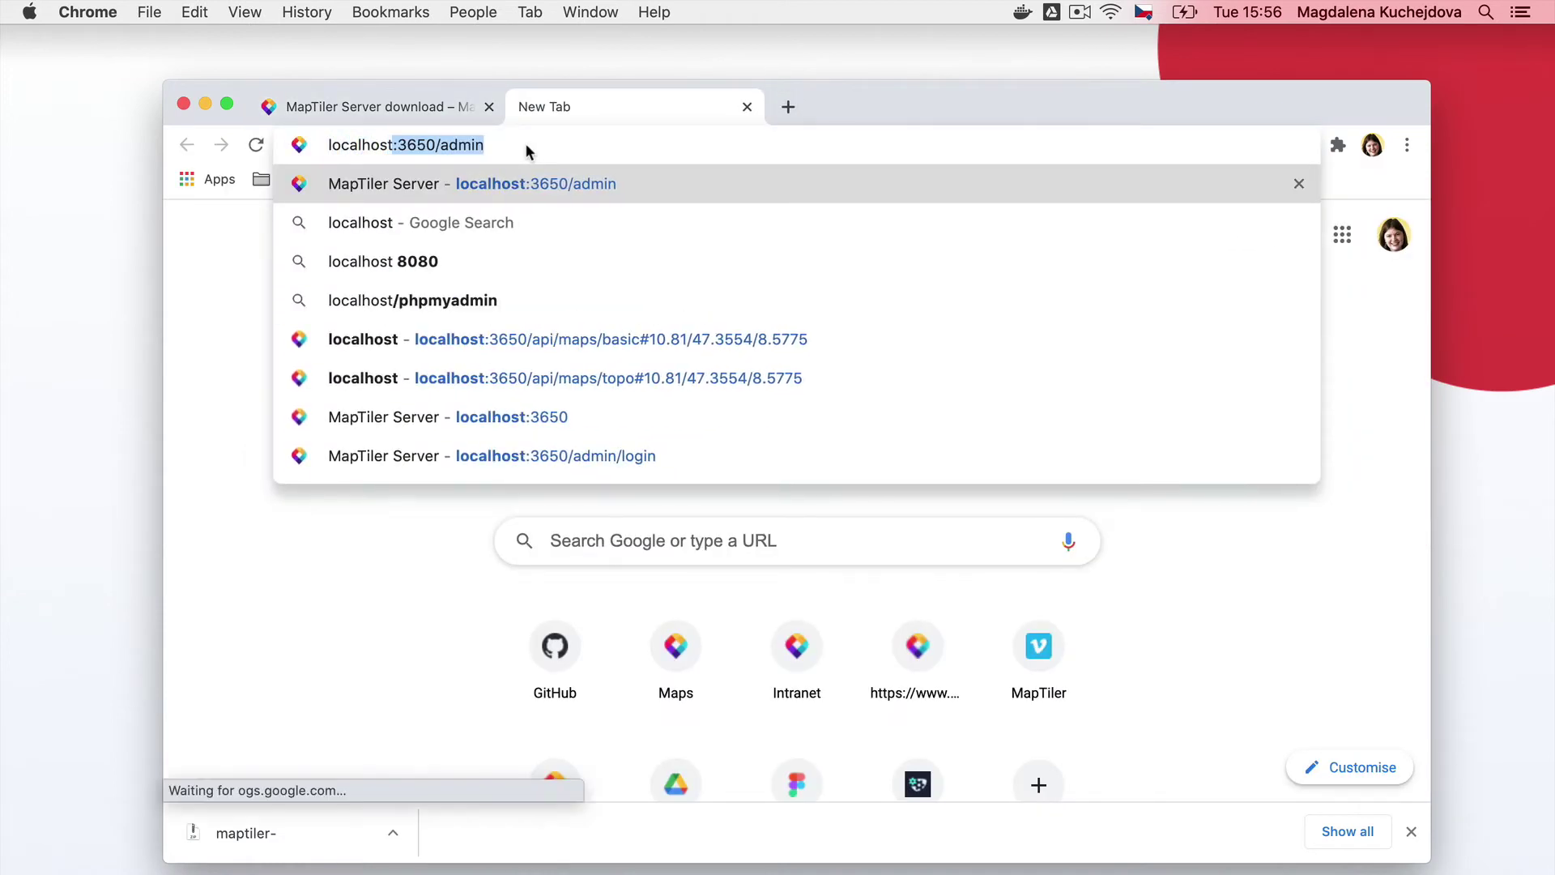
pyautogui.press('BackSpace')
pyautogui.write(':')
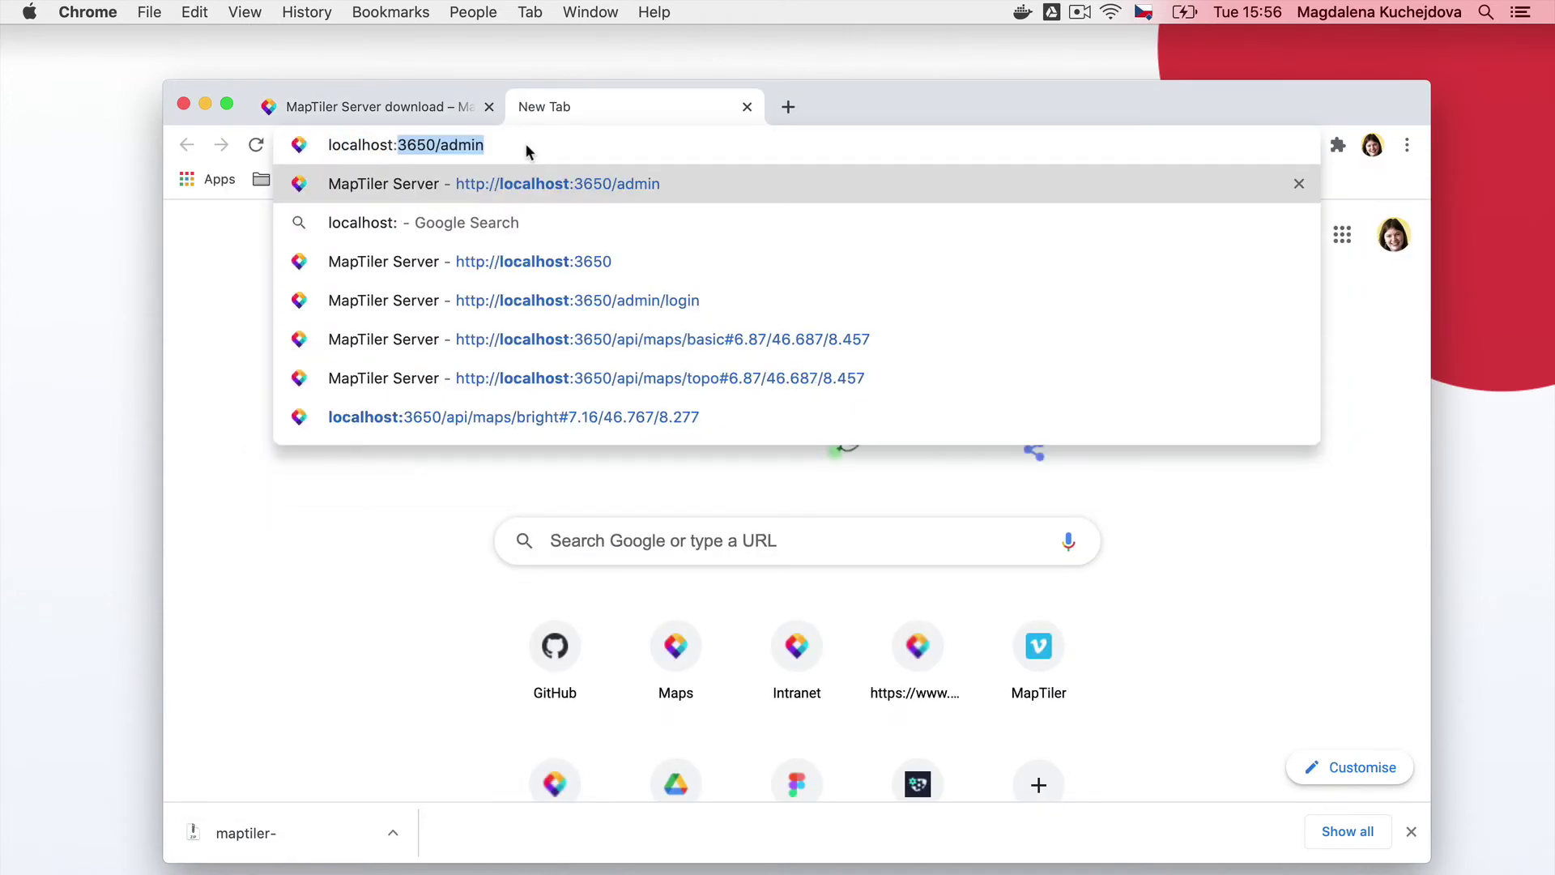
pyautogui.write('365')
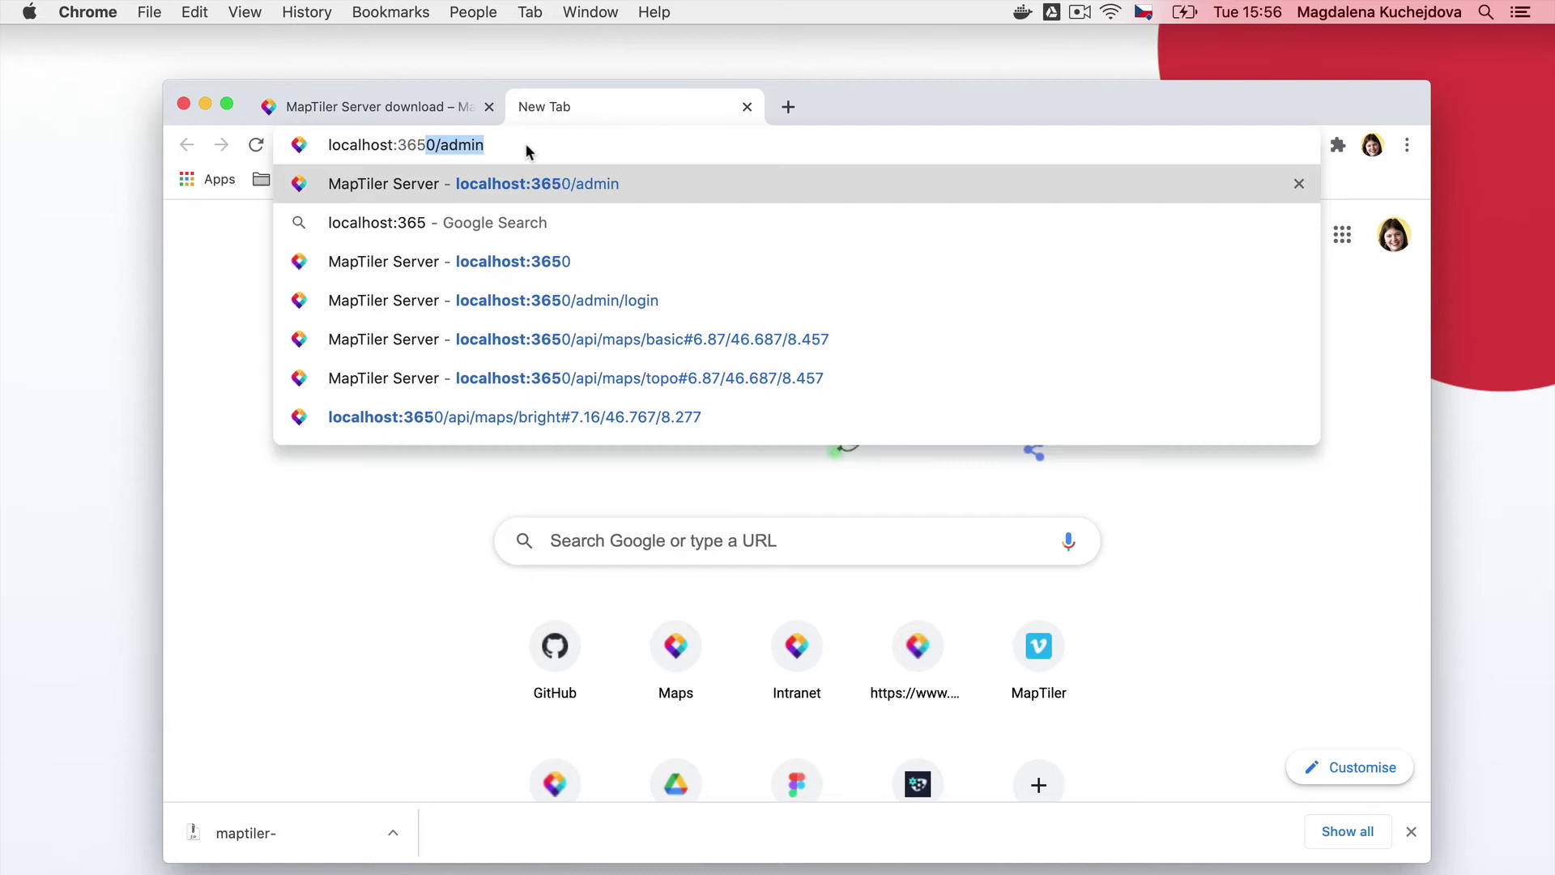
pyautogui.write('0/admin/')
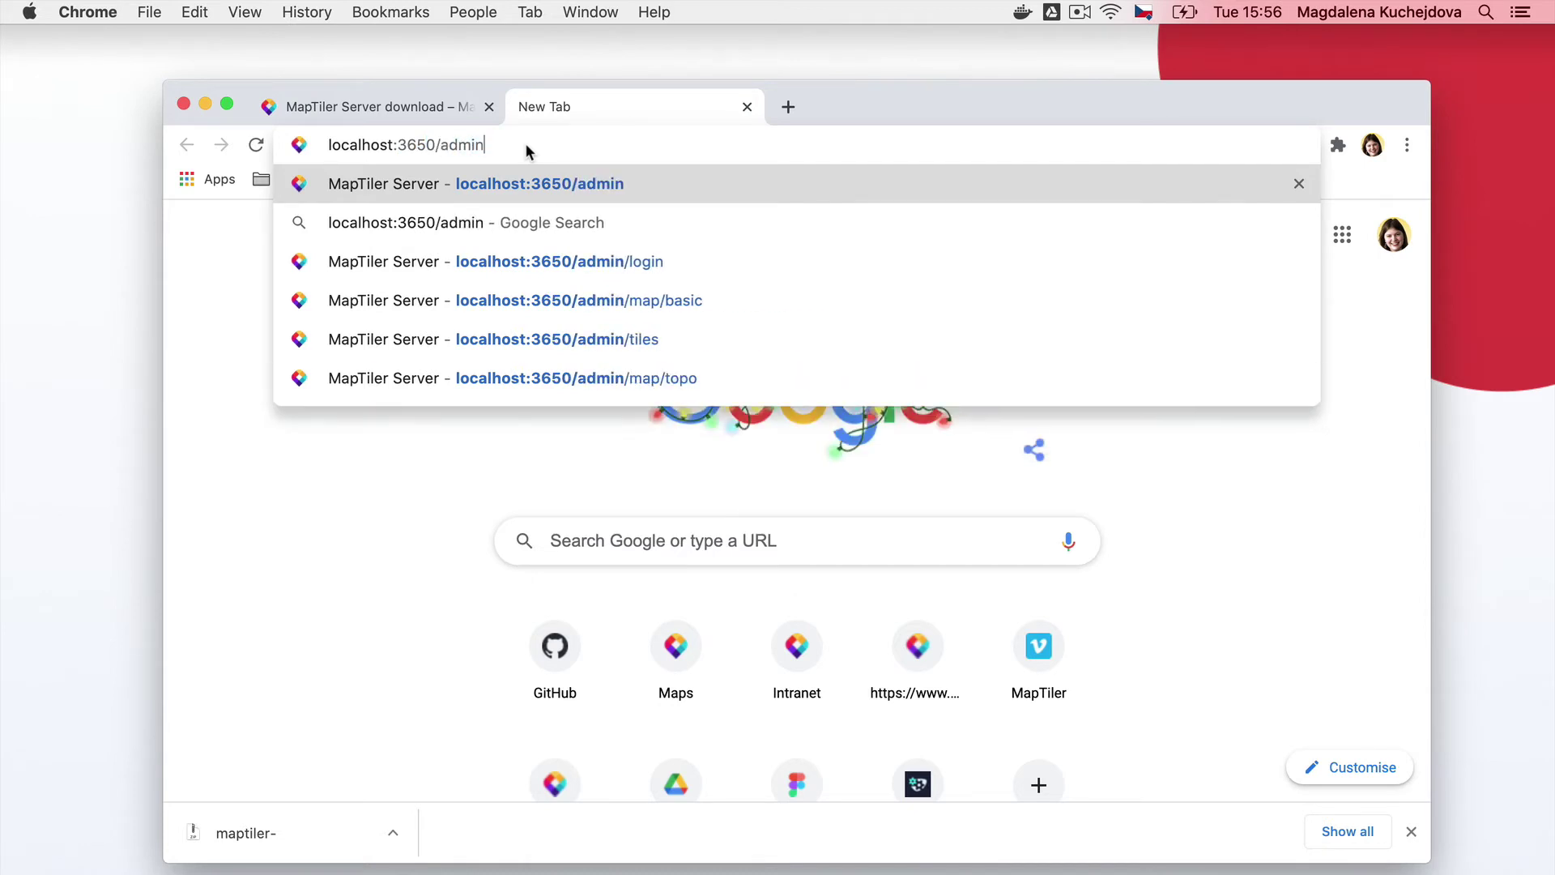
pyautogui.write('login')
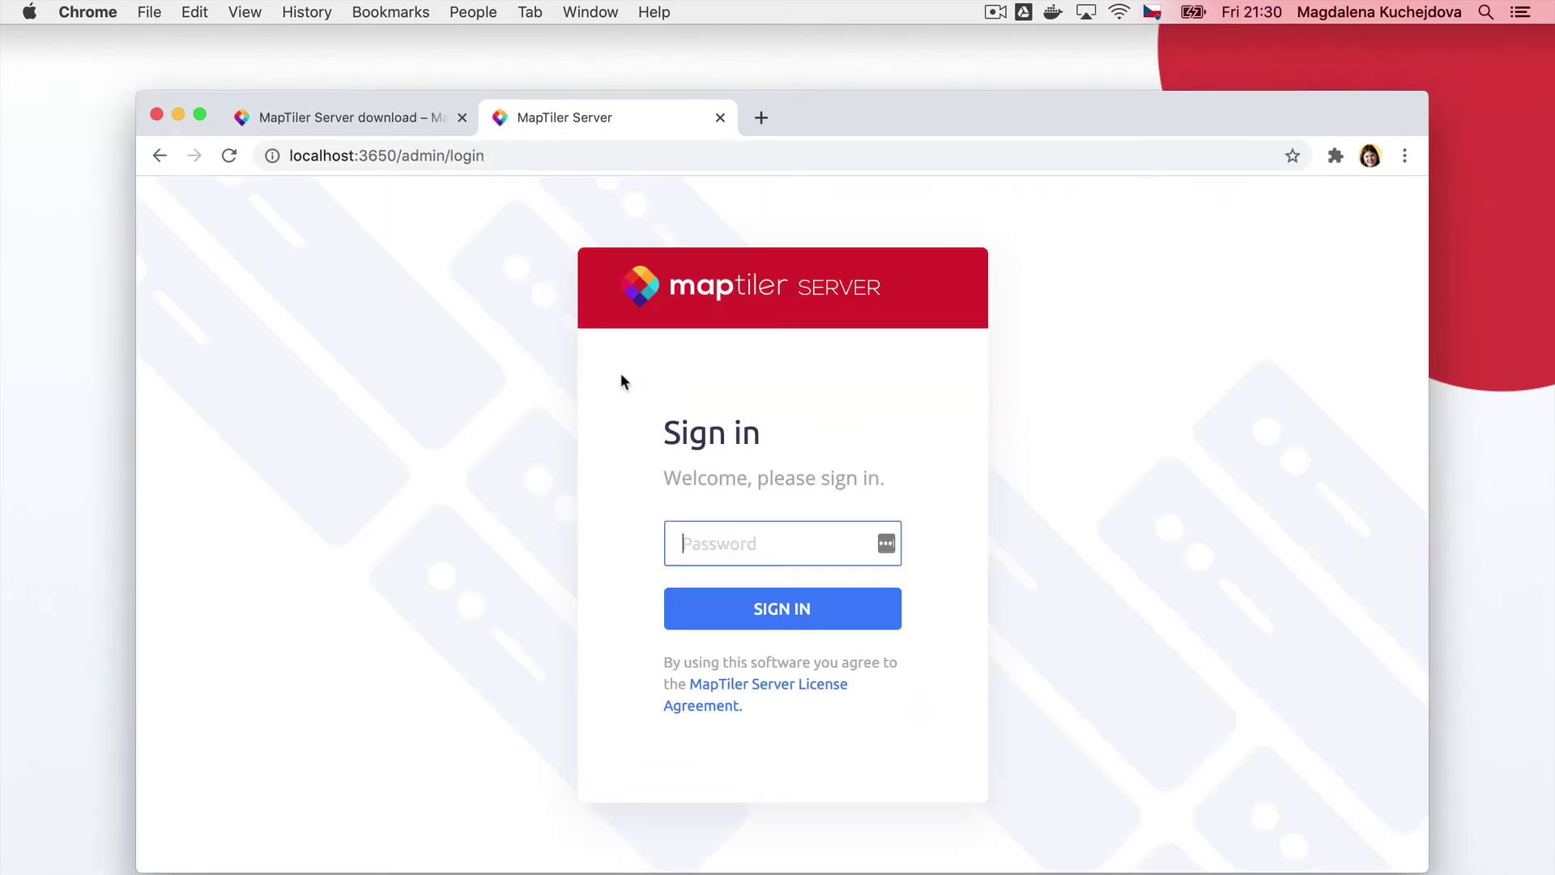
pyautogui.write('admin123')
pyautogui.press('Return')
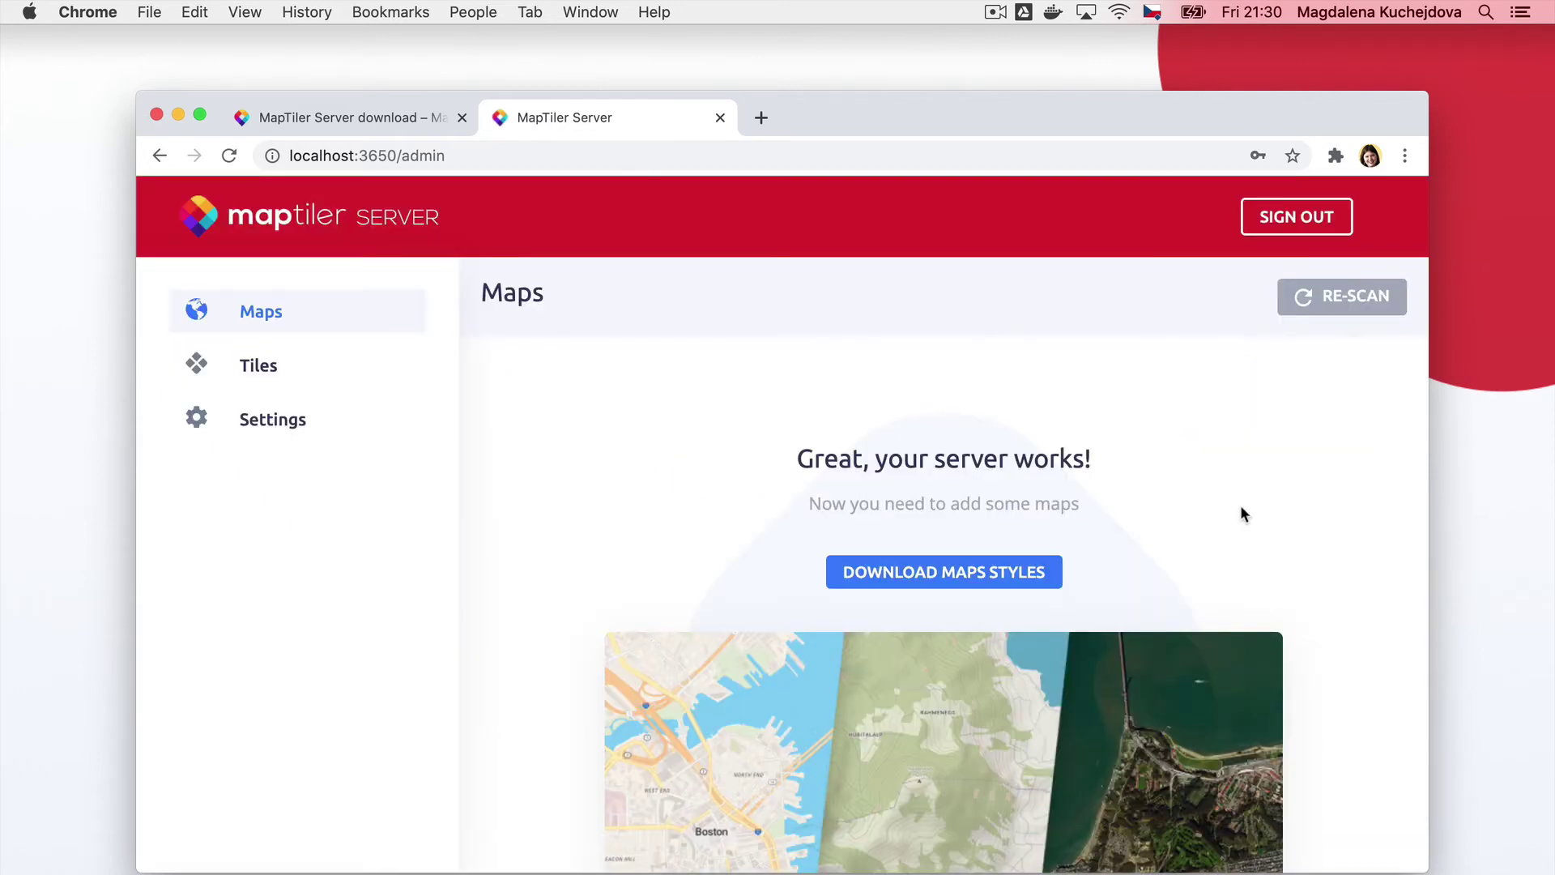
# Download maptiler-server-map-styles-3.11.zip from the MapTiler Data Map styles page
pyautogui.click(974, 571)
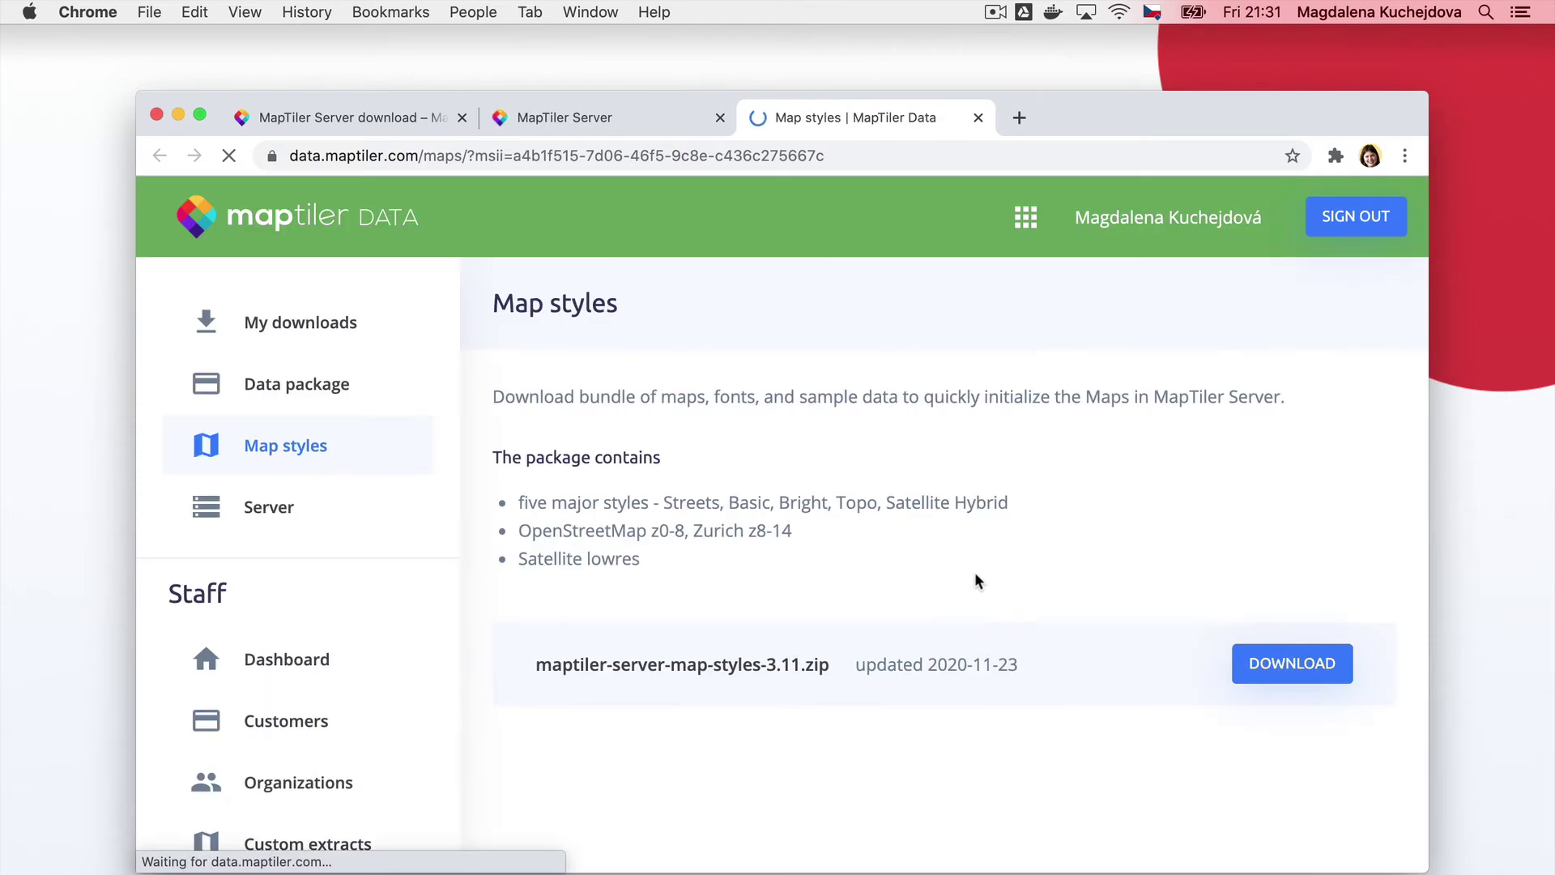
pyautogui.click(1291, 671)
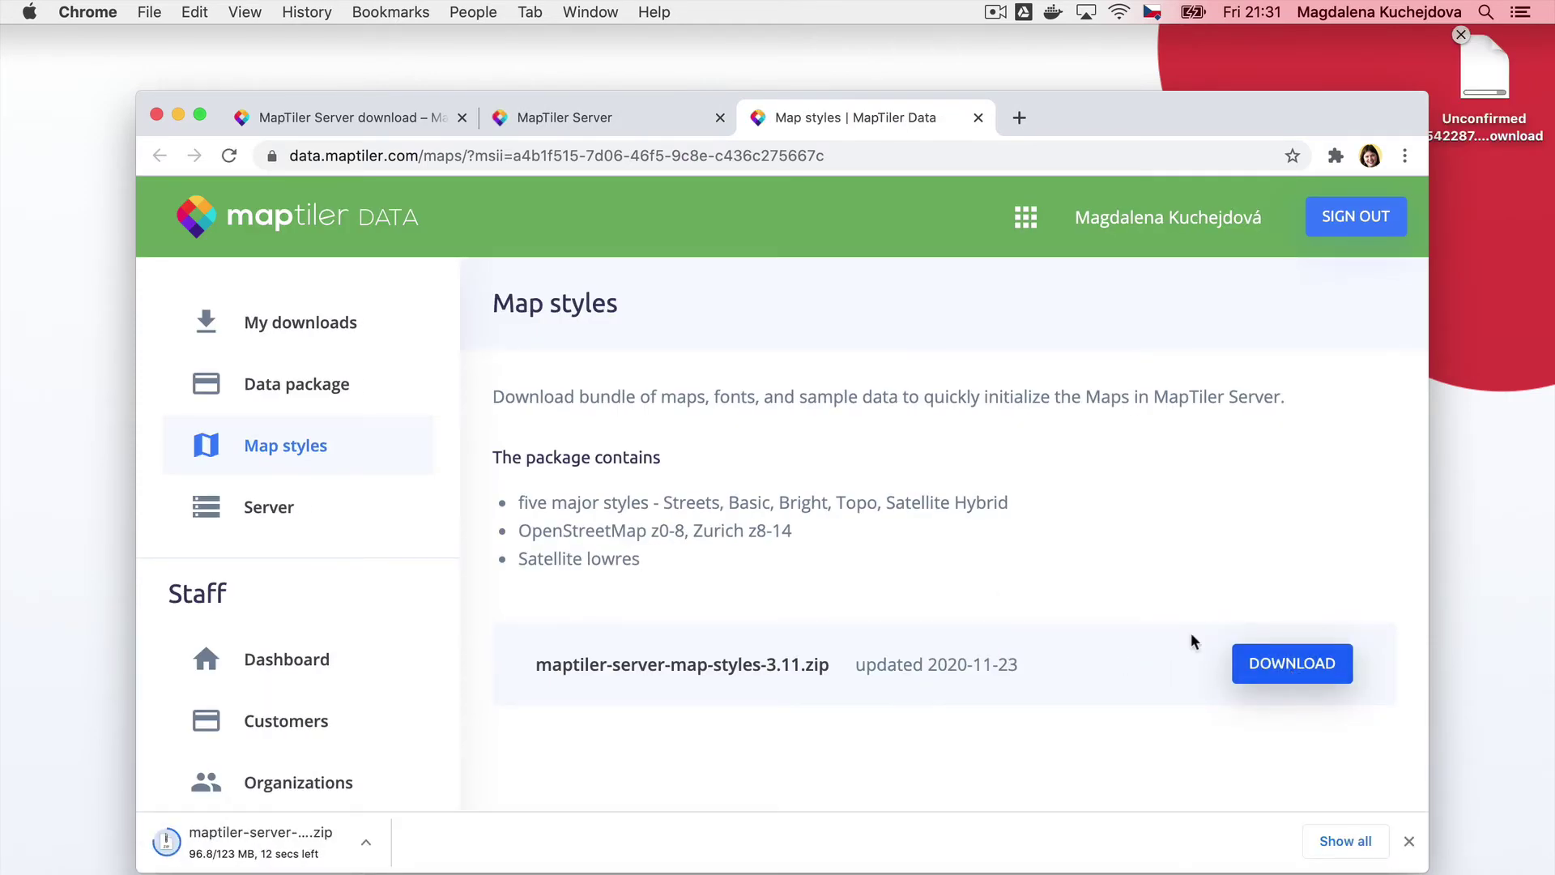
# Extract the map styles zip and move its fonts, maps and two mbtiles files into the server folder
pyautogui.doubleClick(1484, 65)
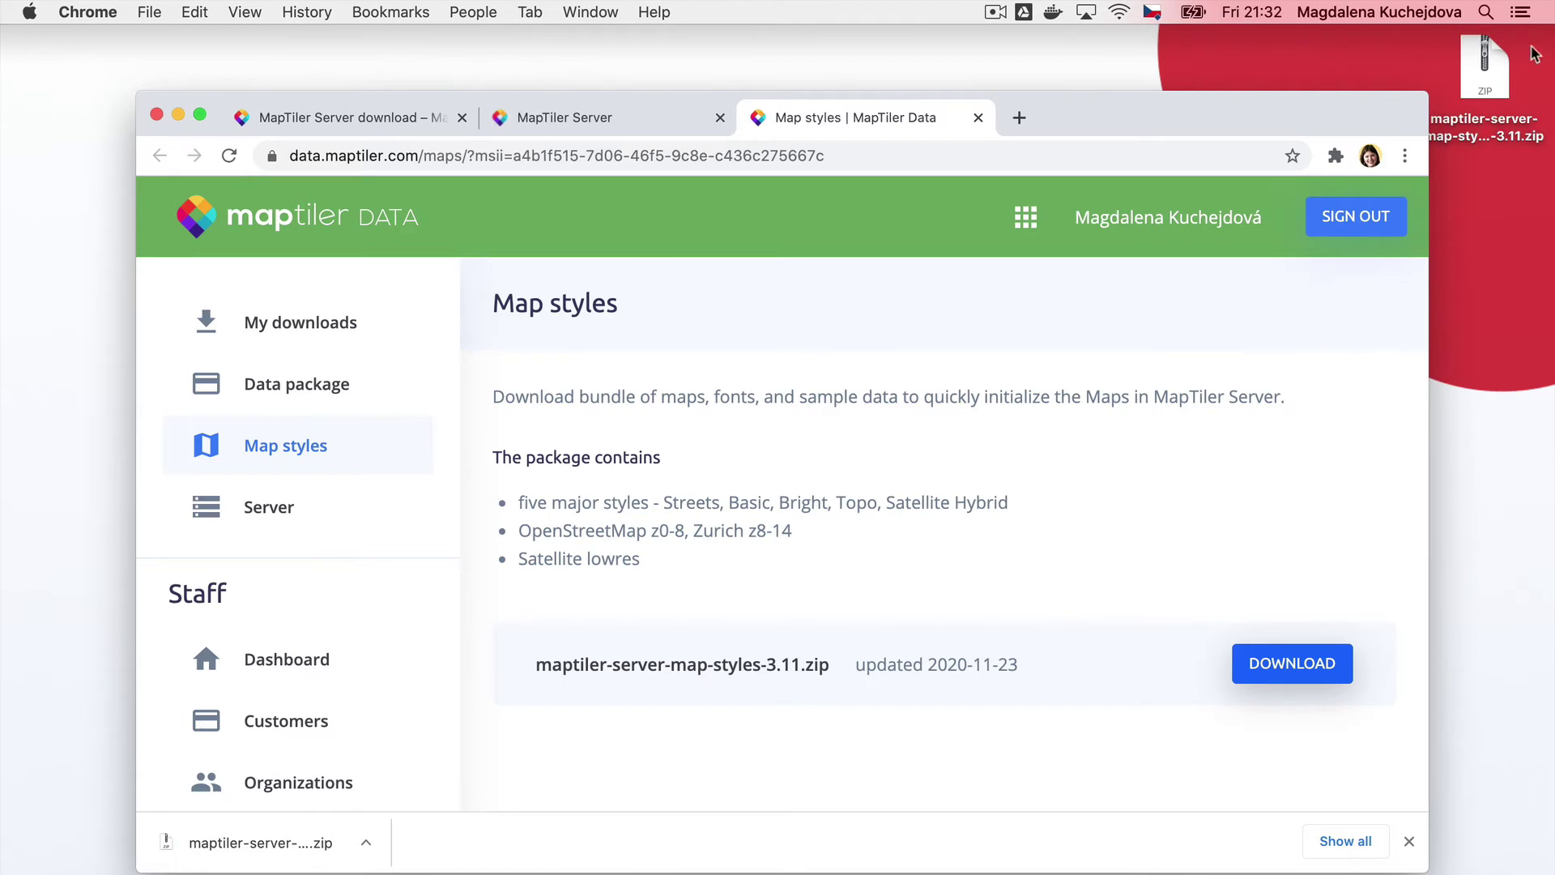
pyautogui.press('super+alt+h')
pyautogui.doubleClick(1484, 192)
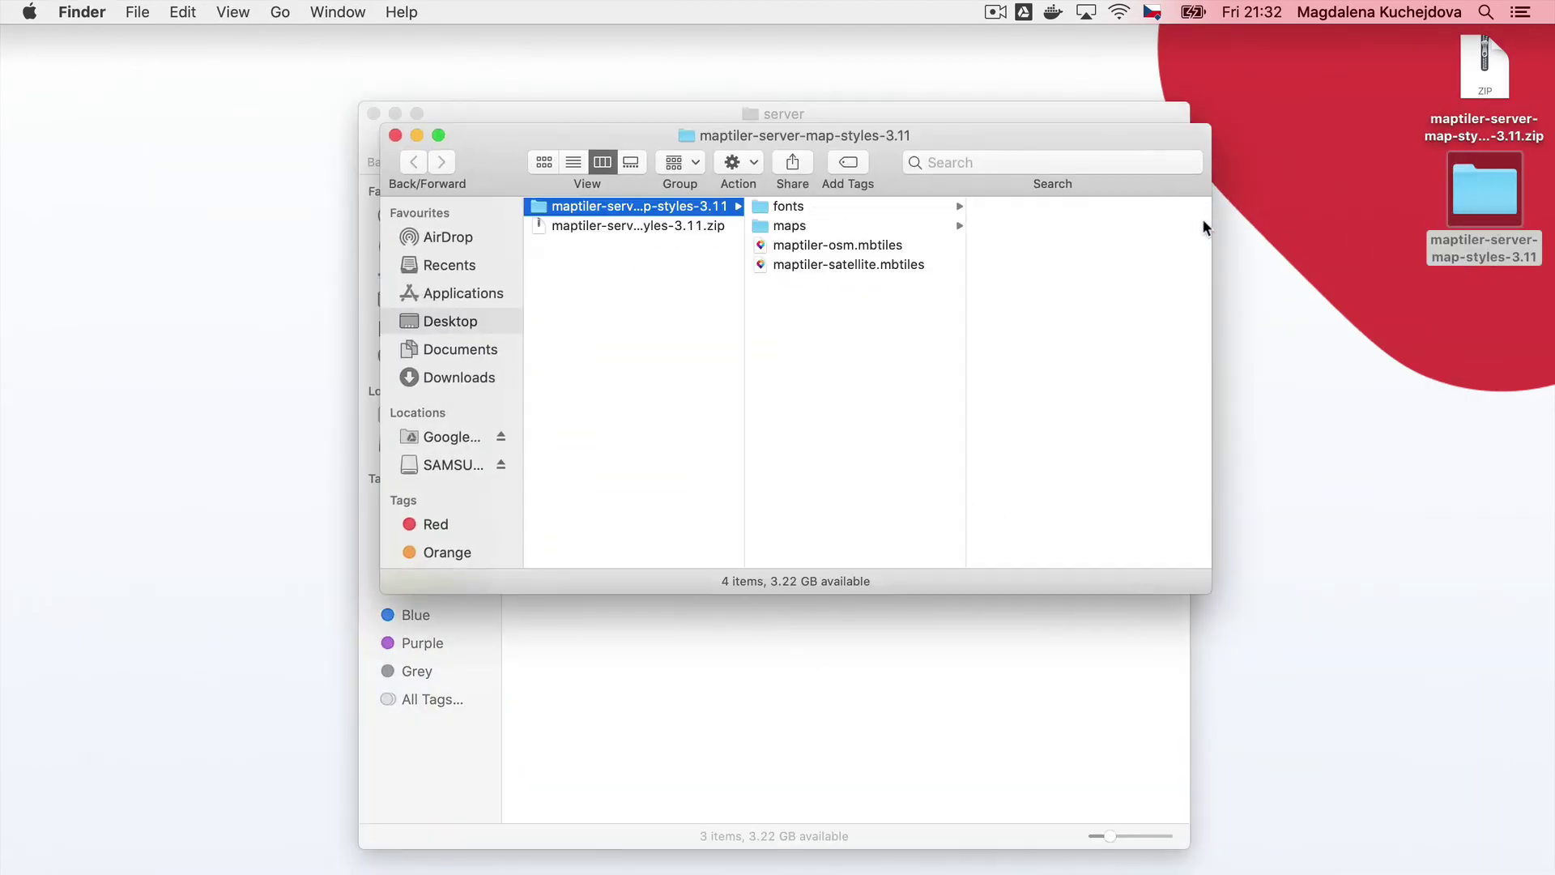
pyautogui.click(915, 306)
pyautogui.press('super+a')
pyautogui.moveTo(834, 264); pyautogui.dragTo(746, 767)
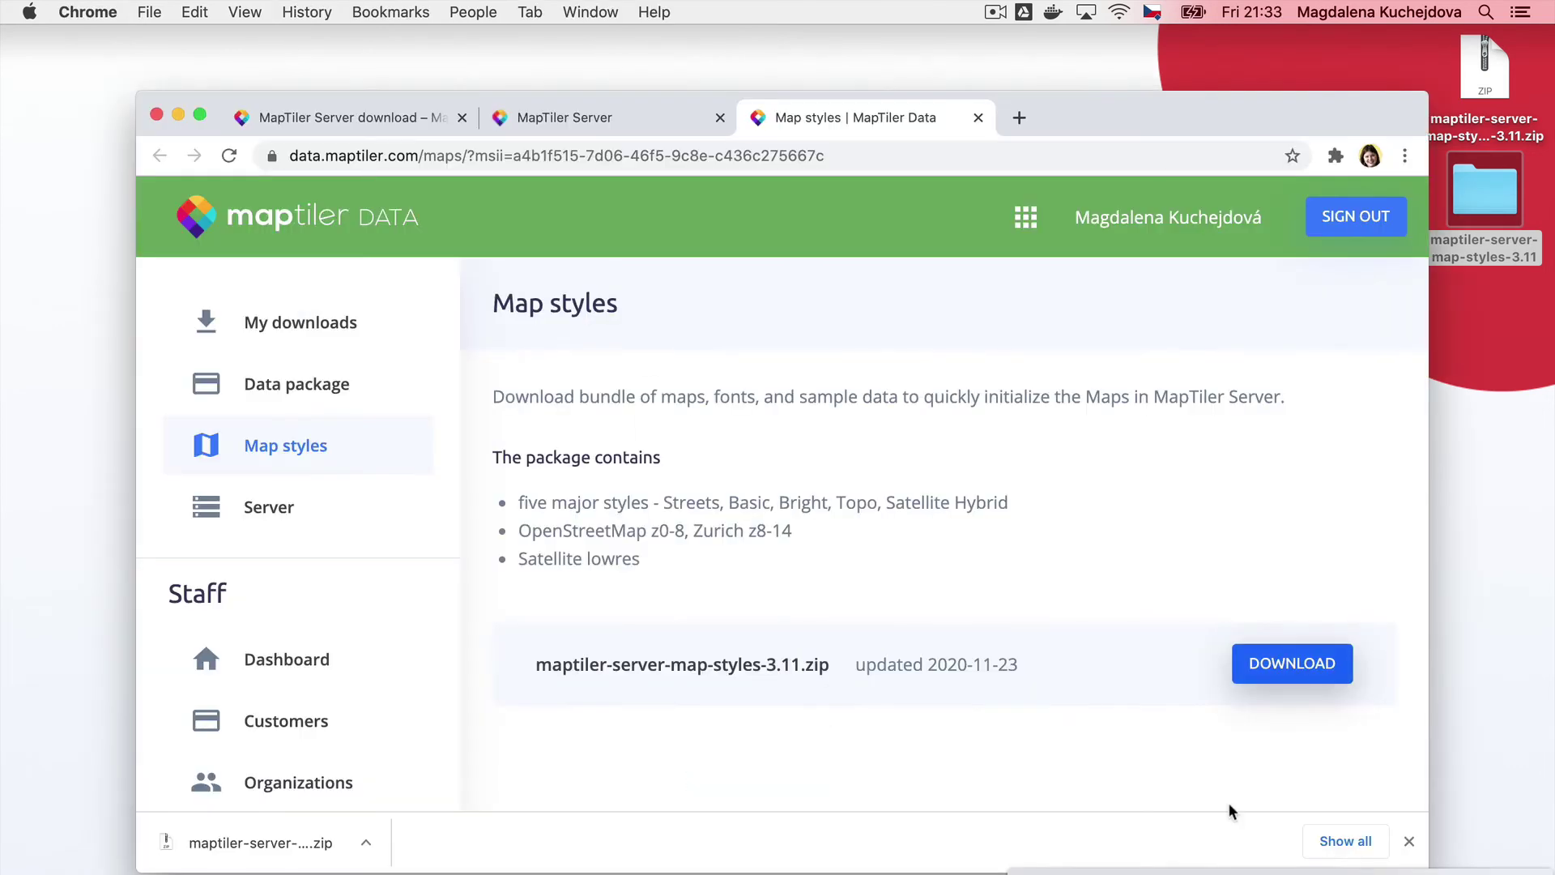
# Publish maptiler-osm.mbtiles and maptiler-satellite.mbtiles on the Tiles page, then check the Maps page
pyautogui.click(599, 128)
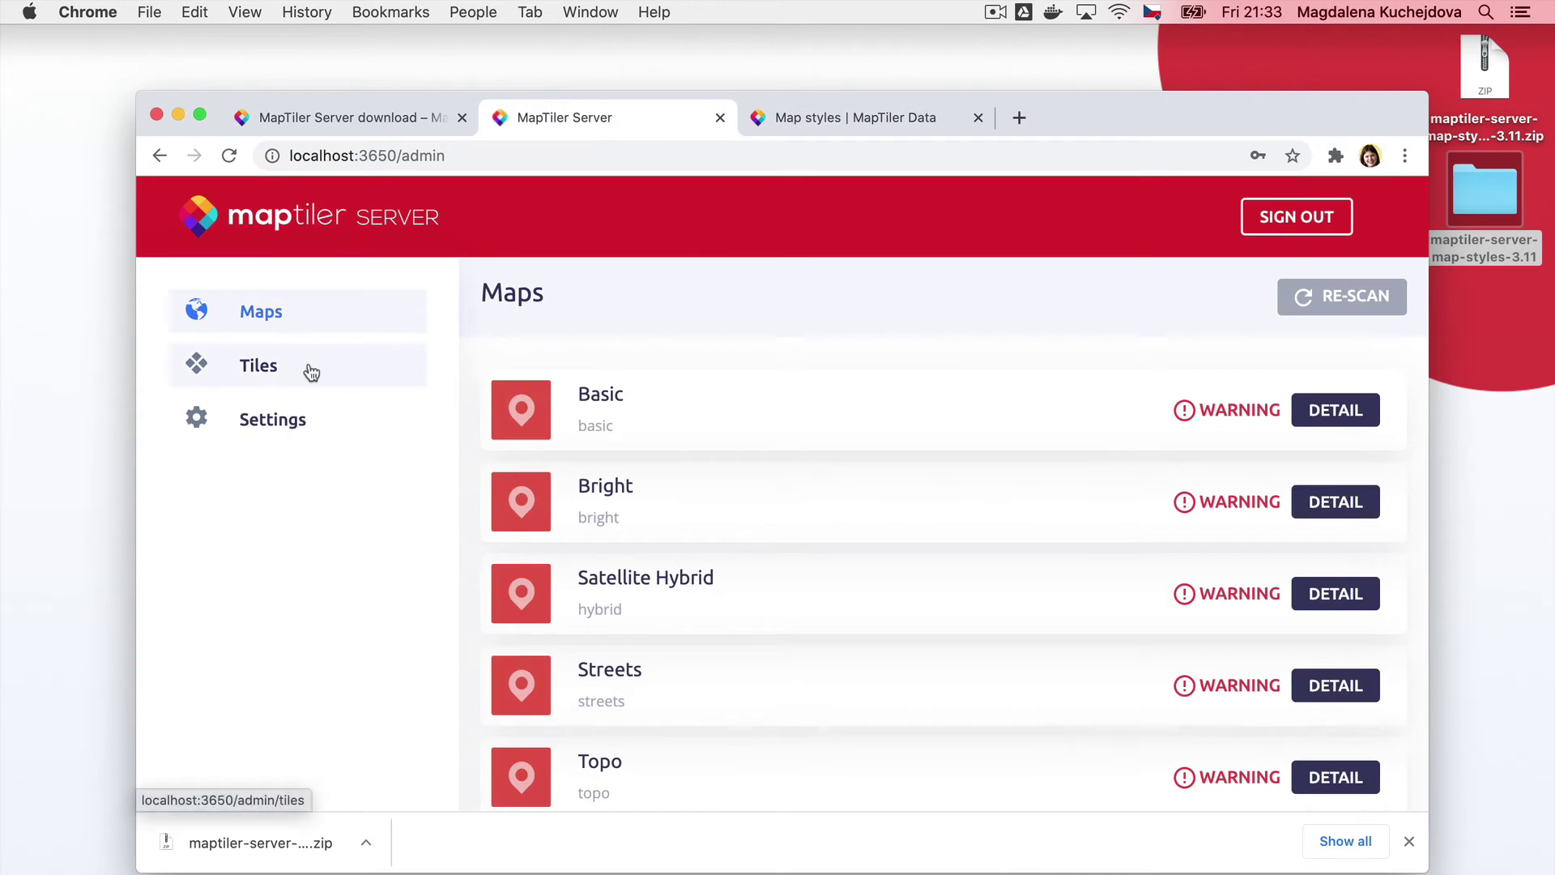
pyautogui.click(311, 371)
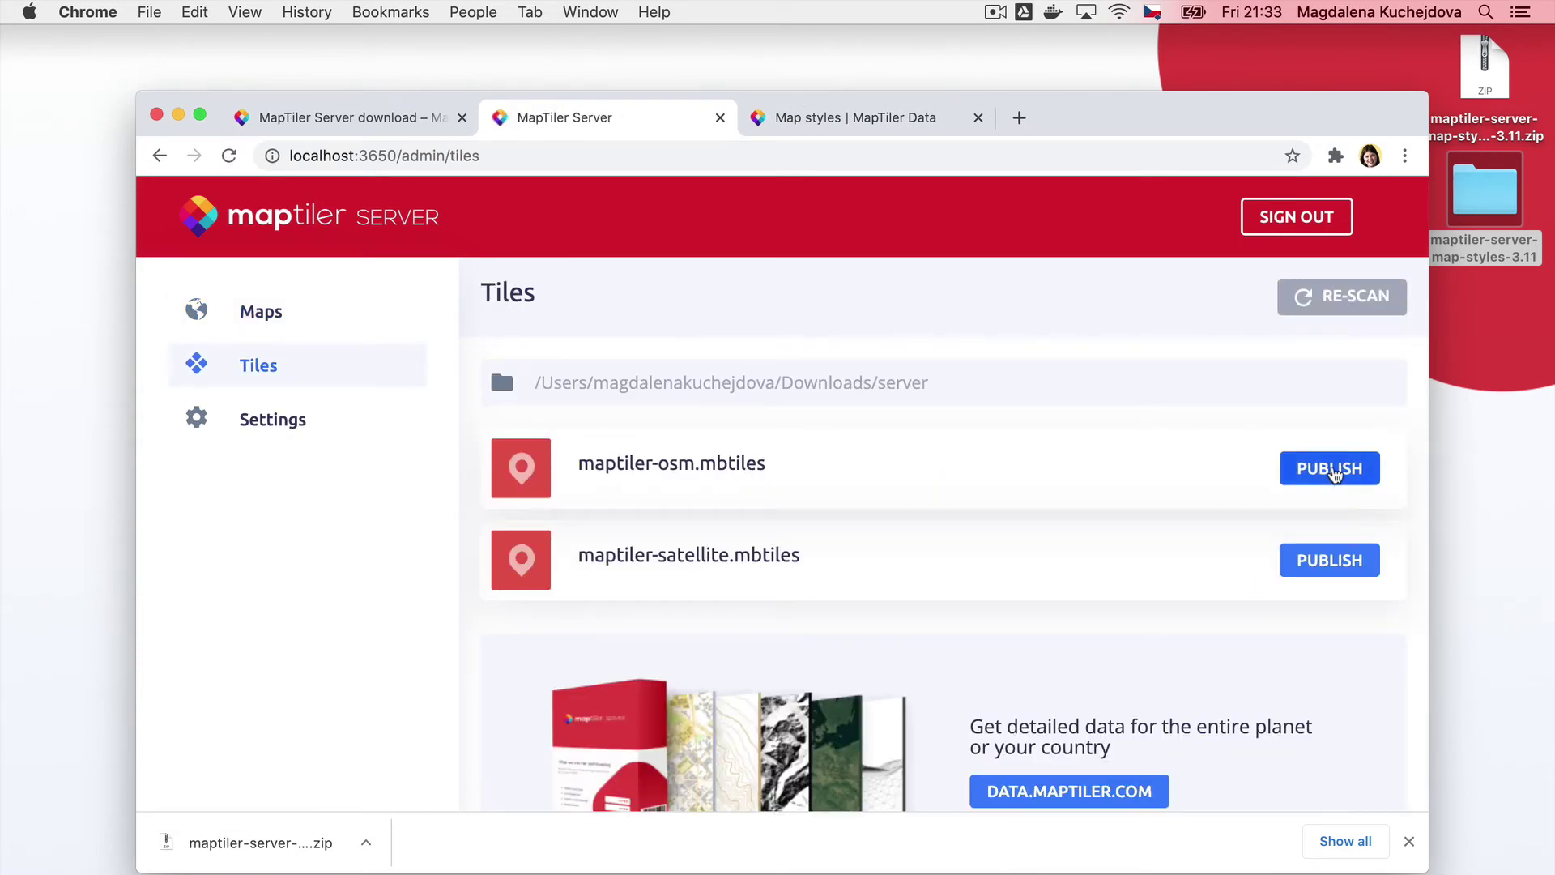
pyautogui.click(1334, 475)
pyautogui.click(1333, 567)
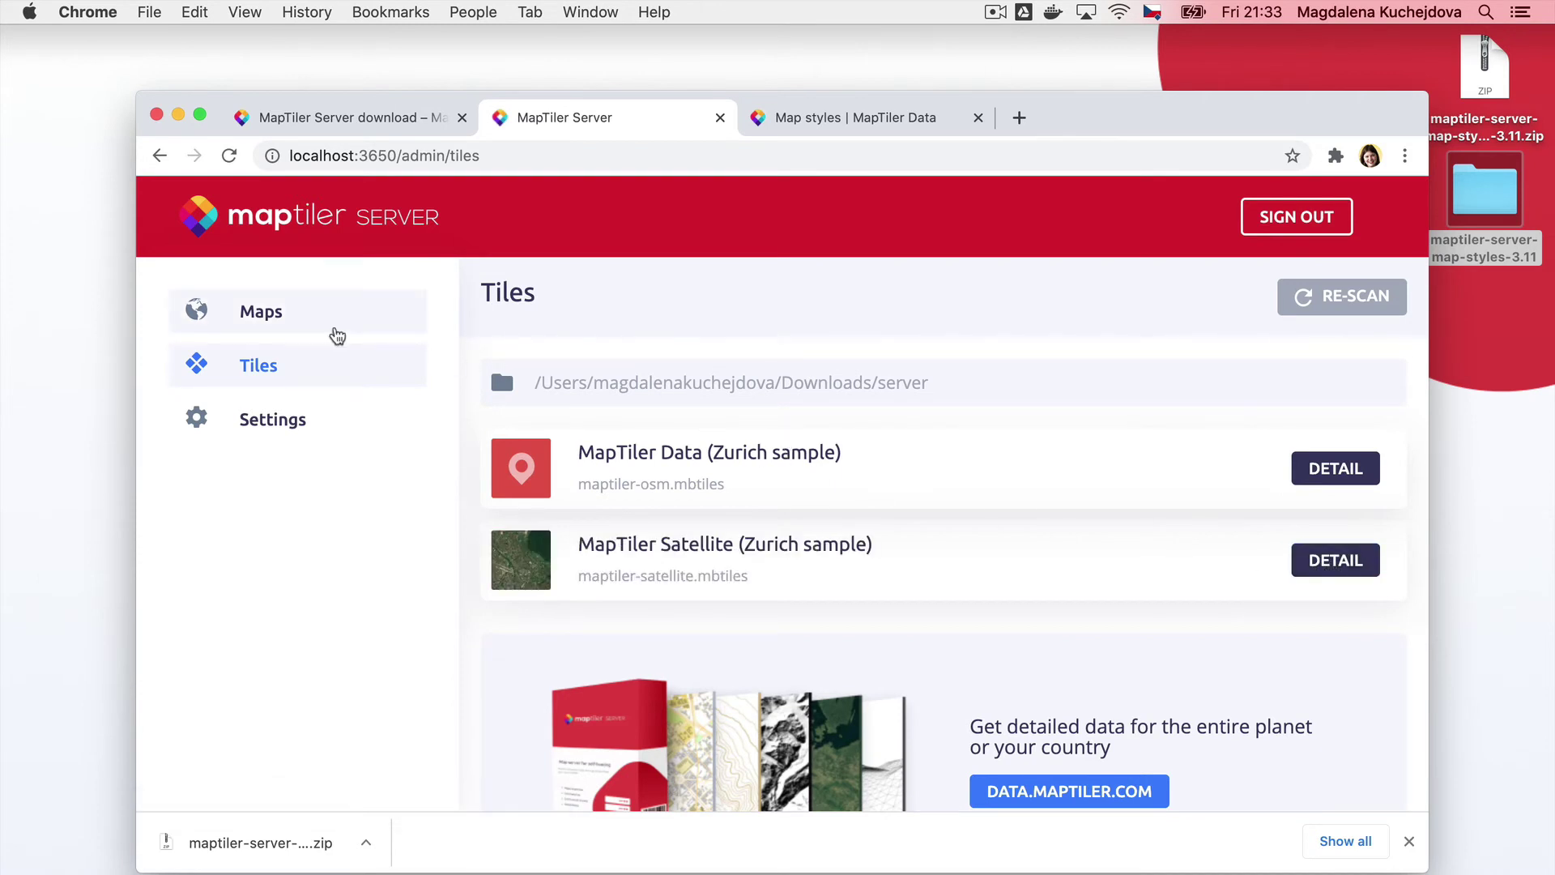
pyautogui.click(337, 334)
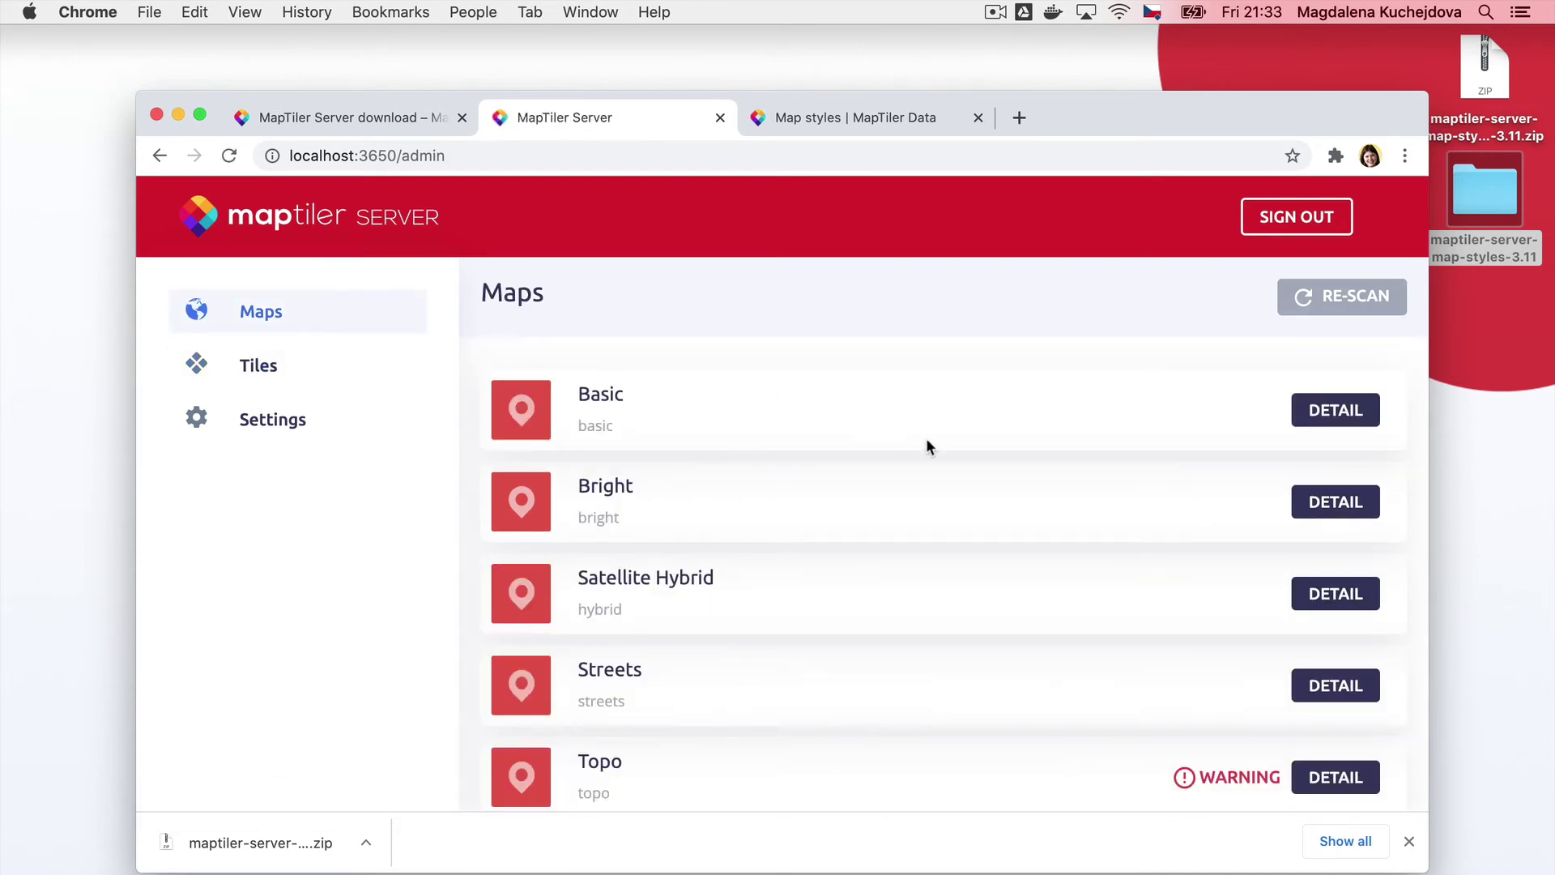